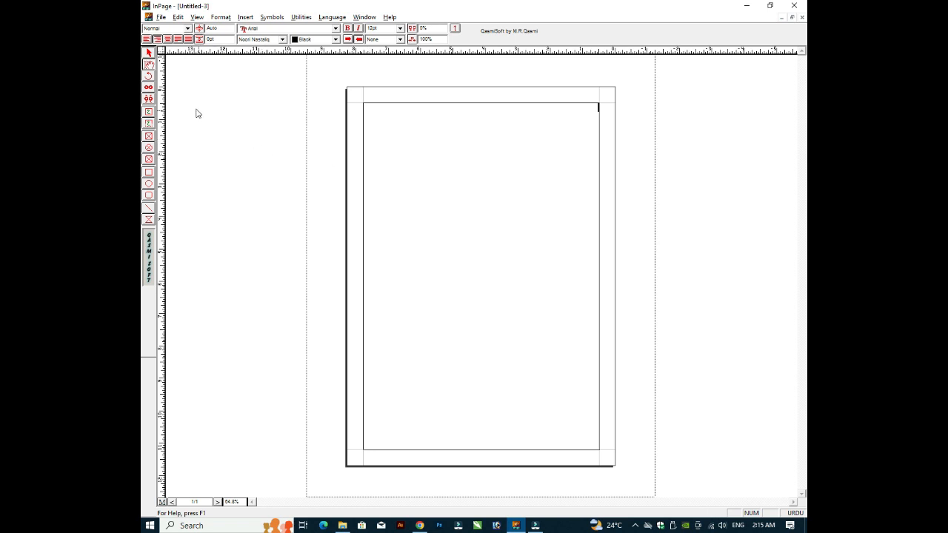
Deselect the page text frame in the new blank Untitled-3 document so its margins show
{"action": "left_click", "coordinate": [149, 88]}
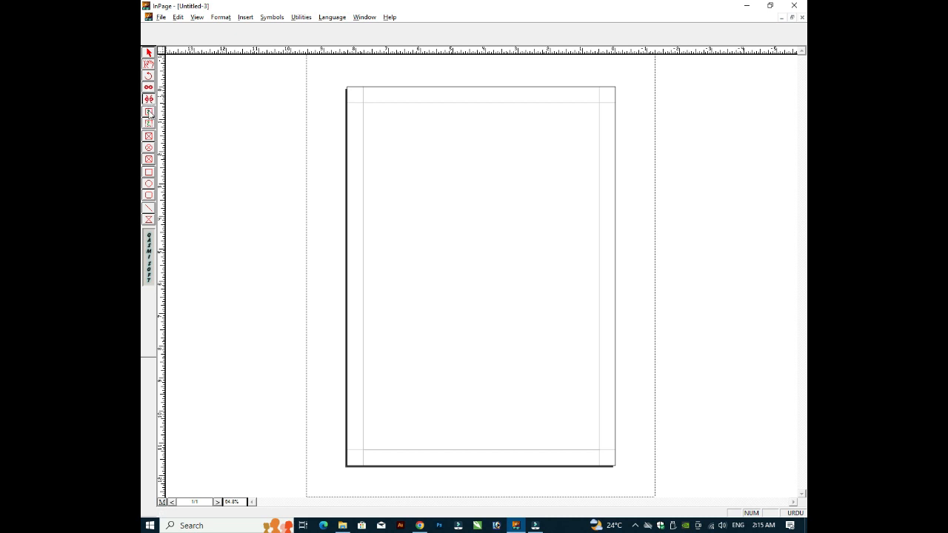
Draw a small text frame near the top right of the page with the Text Frame tool
{"action": "left_click", "coordinate": [149, 112]}
{"action": "left_click", "coordinate": [149, 123]}
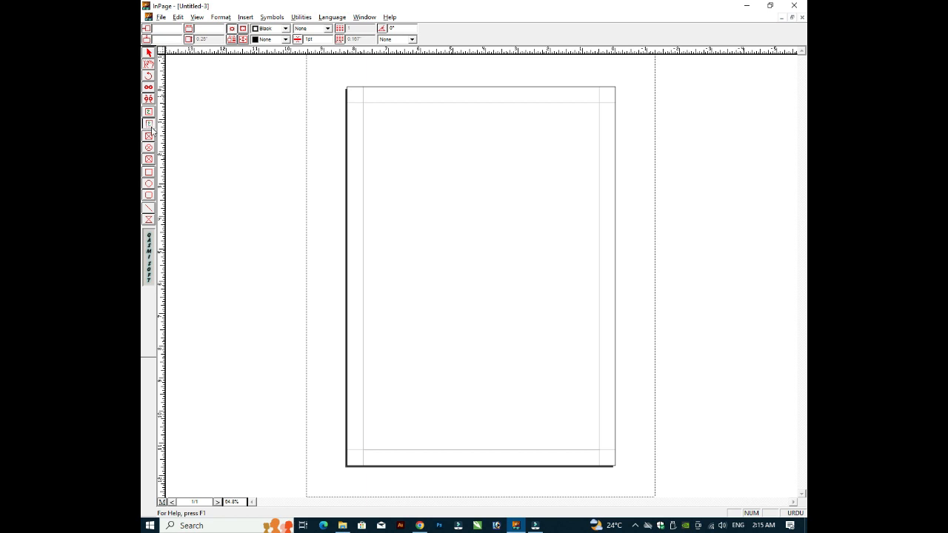
{"action": "left_click", "coordinate": [150, 136]}
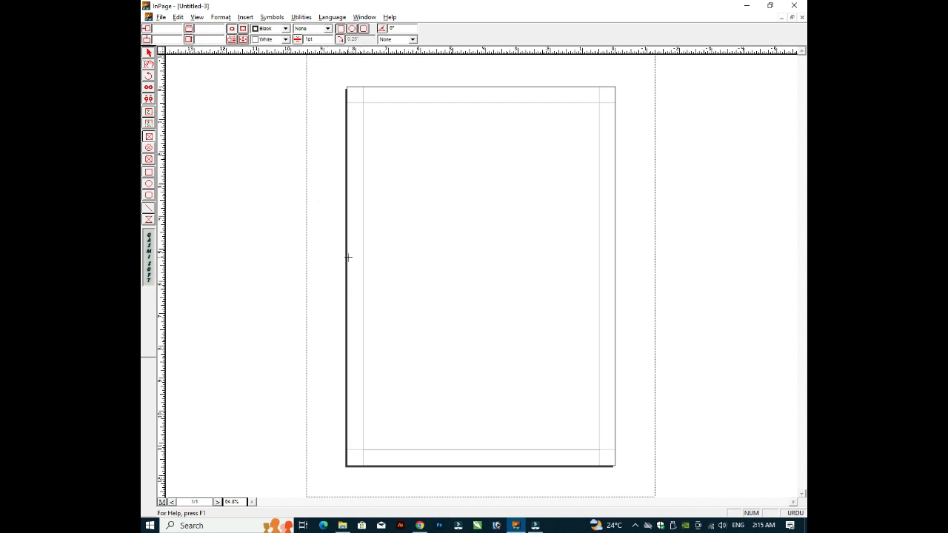
{"action": "left_click", "coordinate": [151, 89]}
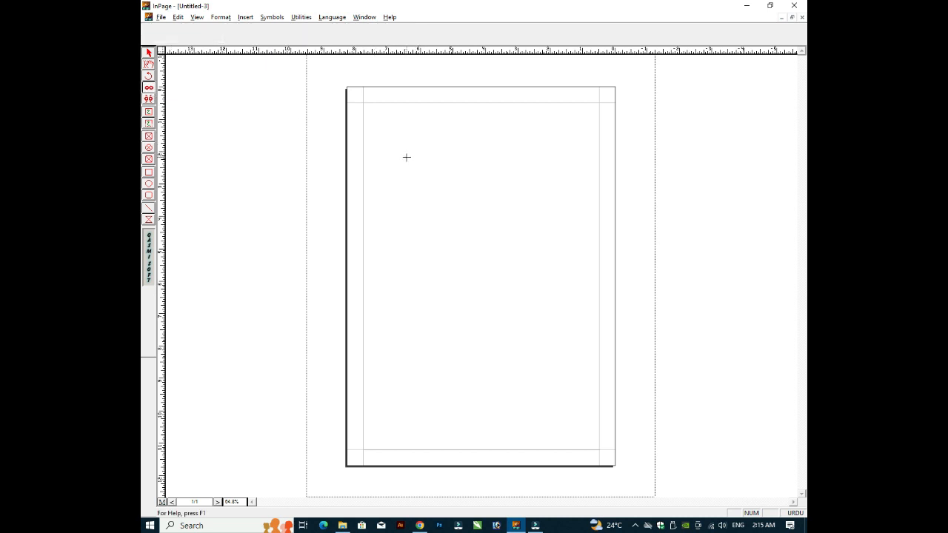
{"action": "left_click", "coordinate": [148, 65]}
{"action": "left_click", "coordinate": [149, 112]}
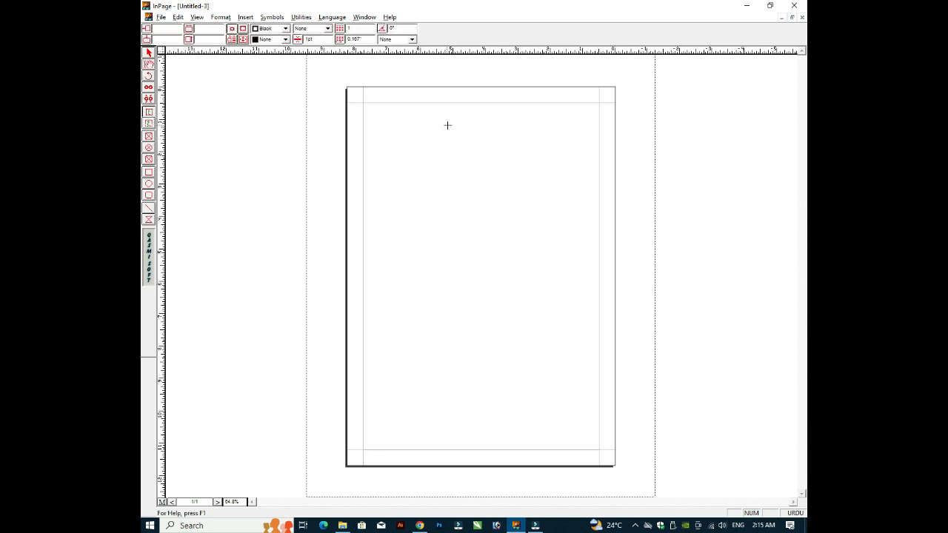
{"action": "left_click_drag", "start_coordinate": [506, 128], "coordinate": [577, 216]}
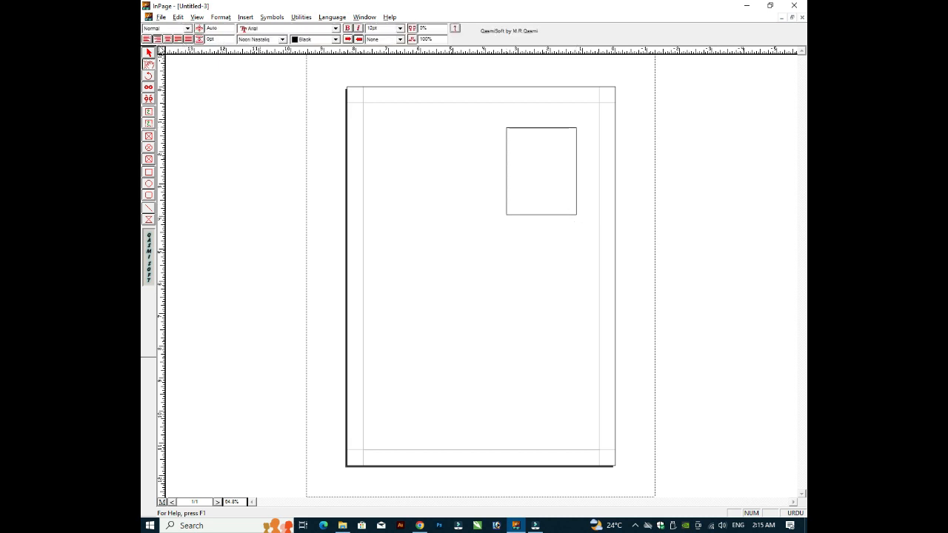
Copy the text frame and place the duplicate just to the left of the original
{"action": "left_click", "coordinate": [148, 53]}
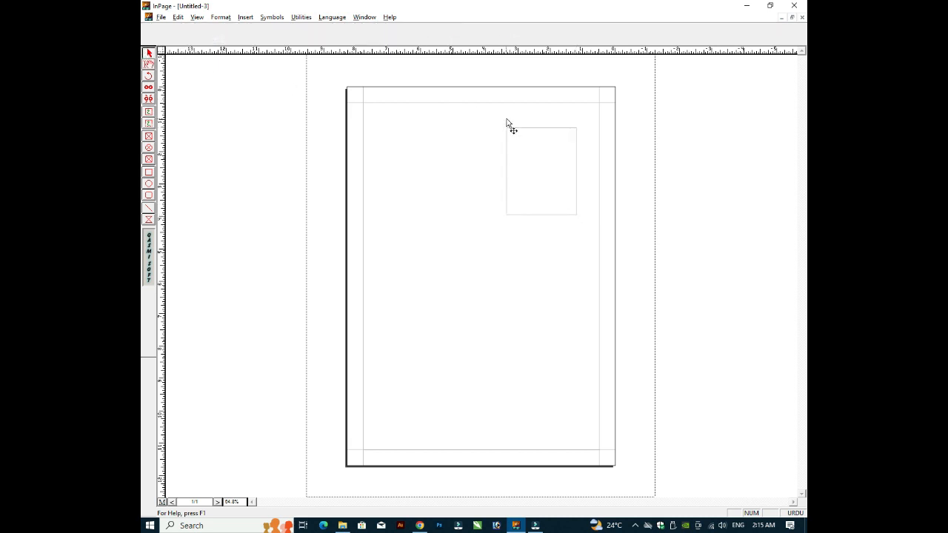
{"action": "left_click", "coordinate": [522, 129]}
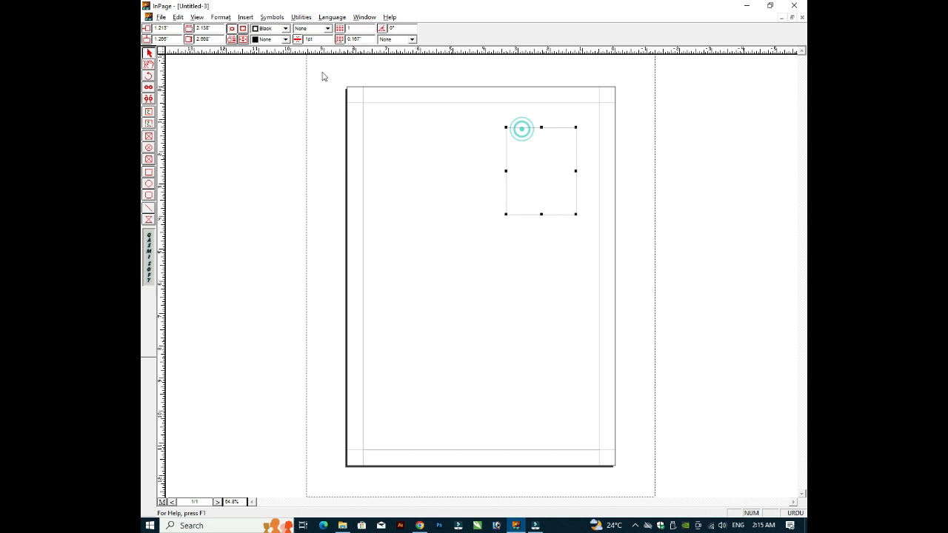
{"action": "left_click", "coordinate": [177, 17]}
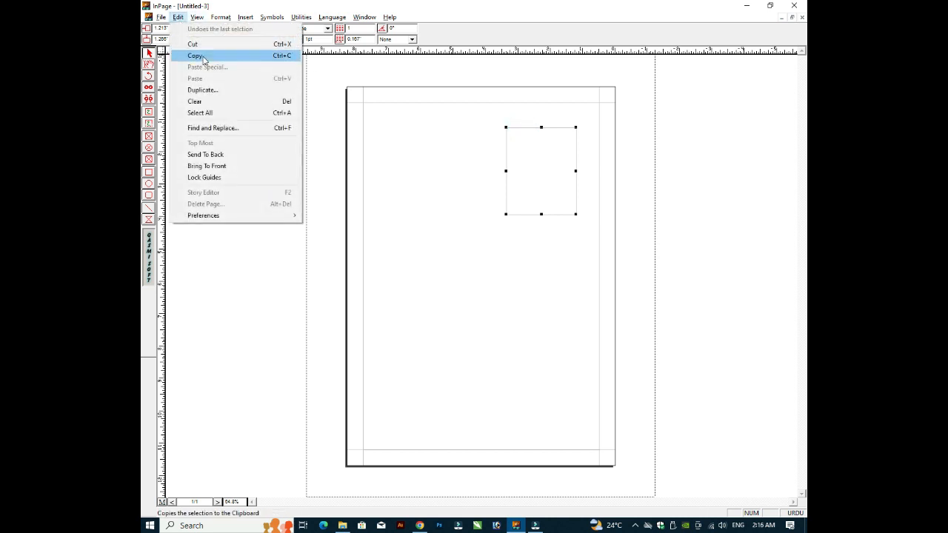
{"action": "left_click", "coordinate": [202, 57]}
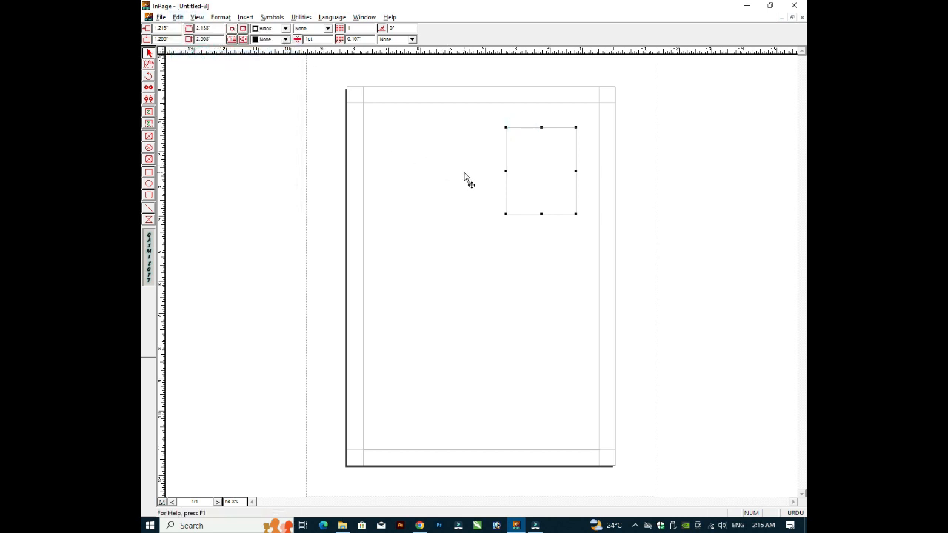
{"action": "key", "text": "ctrl+v"}
{"action": "left_click", "coordinate": [514, 184]}
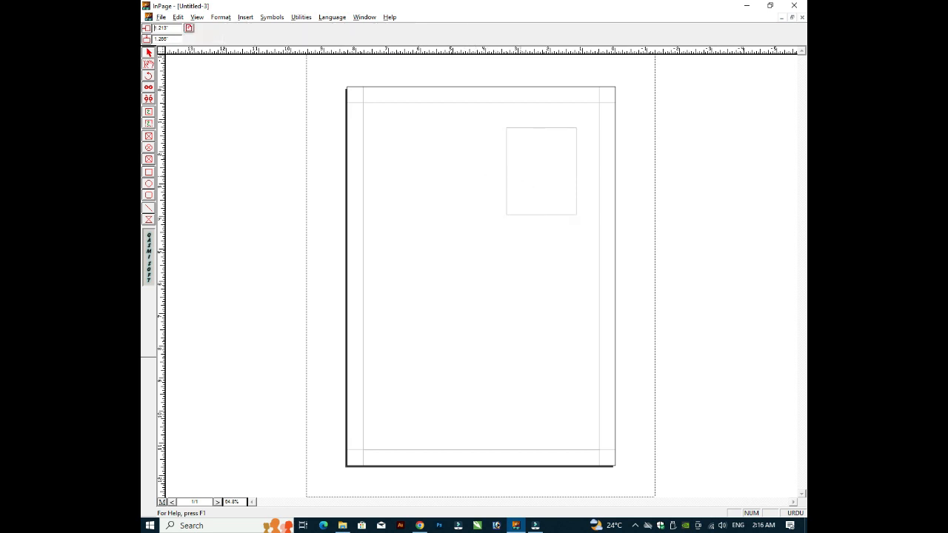
{"action": "key", "text": "Left"}
{"action": "key", "text": "Left"}
{"action": "key", "text": "Left"}
{"action": "key", "text": "Left"}
{"action": "key", "text": "Left"}
{"action": "key", "text": "Left"}
{"action": "key", "text": "Left"}
{"action": "key", "text": "Left"}
{"action": "key", "text": "Left"}
{"action": "key", "text": "Left"}
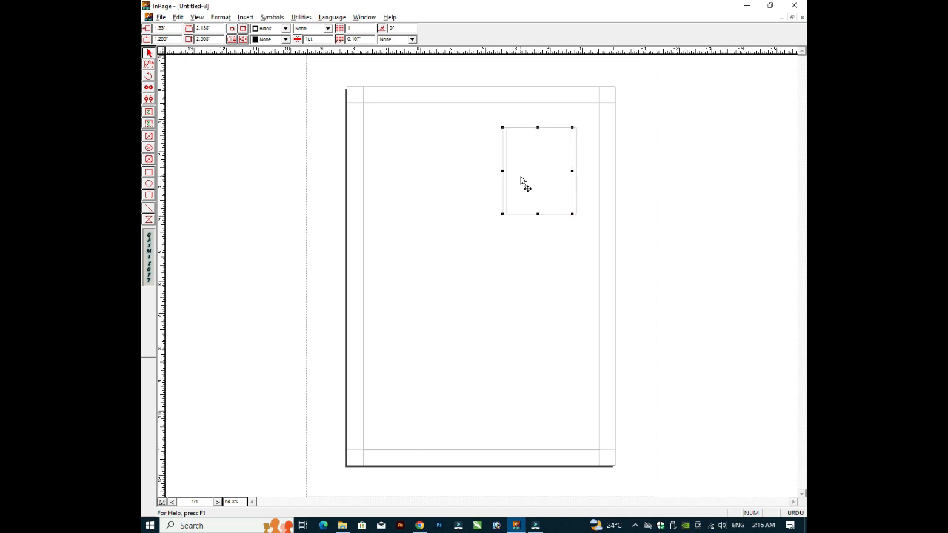
{"action": "key", "text": "Left"}
{"action": "key", "text": "Left"}
{"action": "key", "text": "Left"}
{"action": "key", "text": "Left"}
{"action": "key", "text": "Left"}
{"action": "key", "text": "Left"}
{"action": "key", "text": "Left"}
{"action": "key", "text": "Left"}
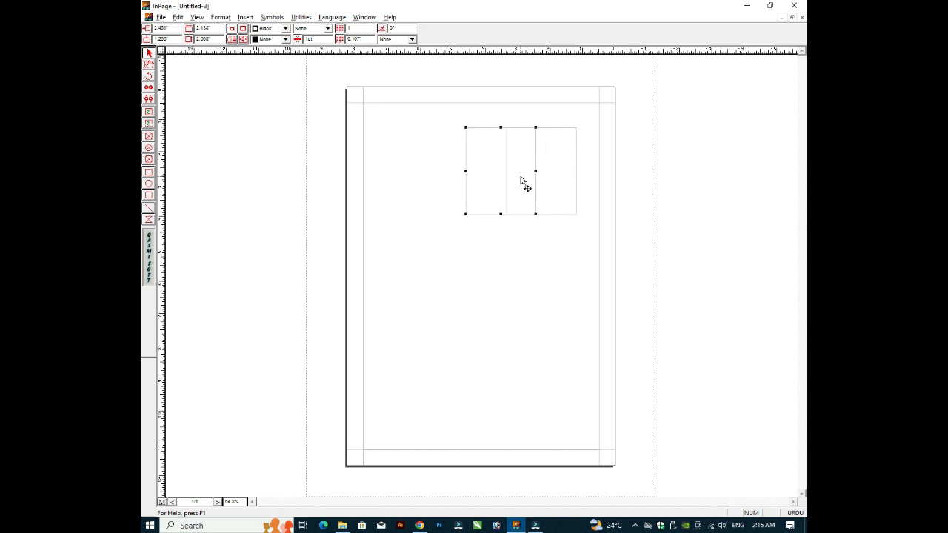
{"action": "key", "text": "Left"}
{"action": "key", "text": "Left"}
{"action": "key", "text": "Left"}
{"action": "key", "text": "Left"}
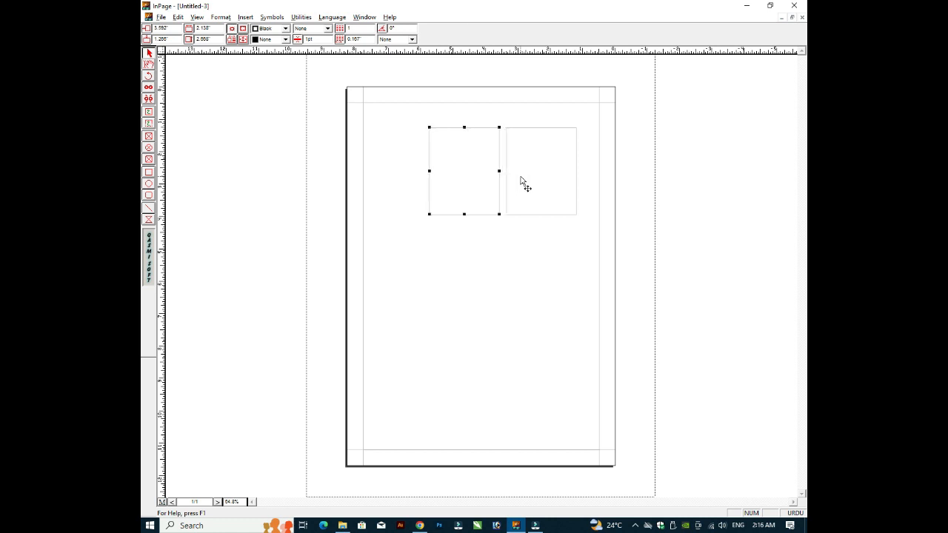
Duplicate both frames and place the pair below them to complete the two-by-two grid
{"action": "left_click", "coordinate": [523, 133], "text": "shift"}
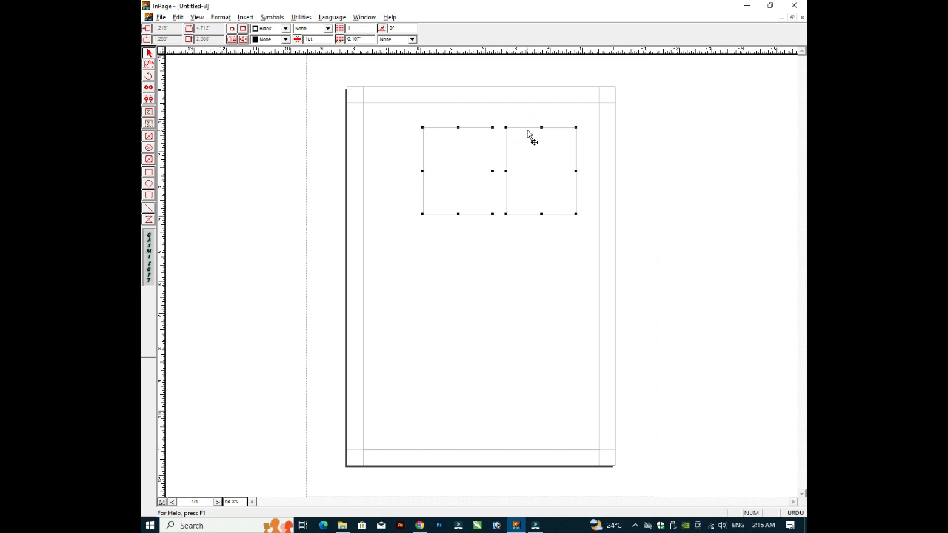
{"action": "key", "text": "ctrl+v"}
{"action": "left_click", "coordinate": [526, 133]}
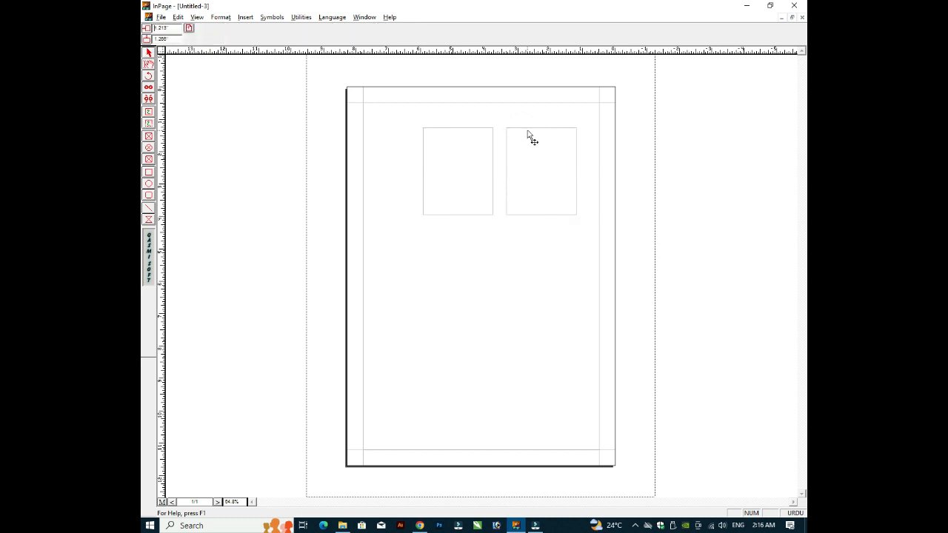
{"action": "key", "text": "Down"}
{"action": "key", "text": "Down"}
{"action": "key", "text": "Down"}
{"action": "key", "text": "Down"}
{"action": "key", "text": "Down"}
{"action": "key", "text": "Down"}
{"action": "key", "text": "Down"}
{"action": "key", "text": "Down"}
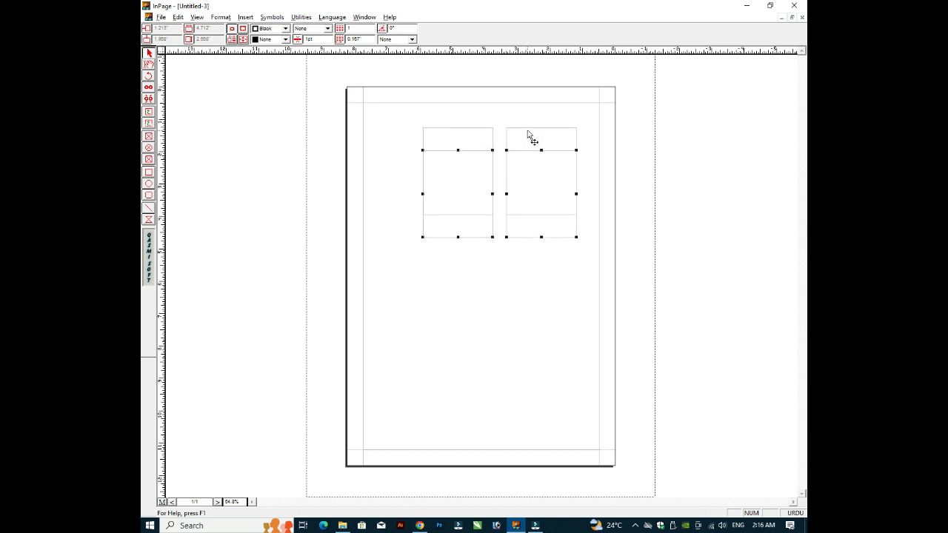
{"action": "key", "text": "Down"}
{"action": "key", "text": "Down"}
{"action": "key", "text": "Down"}
{"action": "key", "text": "Down"}
{"action": "key", "text": "Down"}
{"action": "key", "text": "Down"}
{"action": "key", "text": "Down"}
{"action": "key", "text": "Down"}
{"action": "key", "text": "Down"}
{"action": "key", "text": "Down"}
{"action": "key", "text": "Down"}
{"action": "key", "text": "Down"}
{"action": "key", "text": "Down"}
{"action": "key", "text": "Down"}
{"action": "key", "text": "Down"}
{"action": "key", "text": "Down"}
{"action": "key", "text": "Down"}
{"action": "key", "text": "Down"}
{"action": "key", "text": "Down"}
{"action": "key", "text": "Down"}
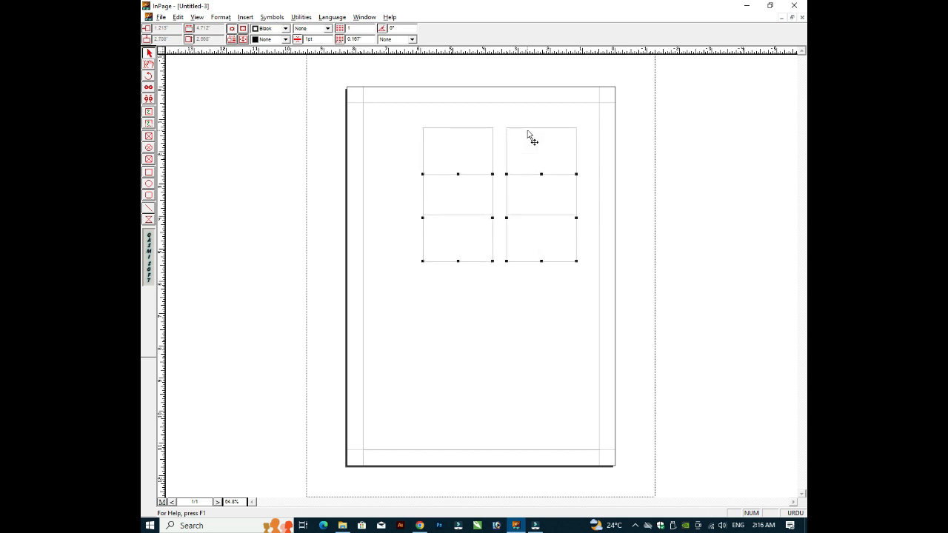
{"action": "key", "text": "Down"}
{"action": "key", "text": "Down"}
{"action": "key", "text": "Down"}
{"action": "key", "text": "Down"}
{"action": "key", "text": "Down"}
{"action": "key", "text": "Down"}
{"action": "key", "text": "Down"}
{"action": "key", "text": "Down"}
{"action": "key", "text": "Down"}
{"action": "key", "text": "Down"}
{"action": "key", "text": "Down"}
{"action": "key", "text": "Down"}
{"action": "key", "text": "Down"}
{"action": "key", "text": "Down"}
{"action": "key", "text": "Down"}
{"action": "key", "text": "Down"}
{"action": "key", "text": "Down"}
{"action": "key", "text": "Down"}
{"action": "key", "text": "Down"}
{"action": "key", "text": "Down"}
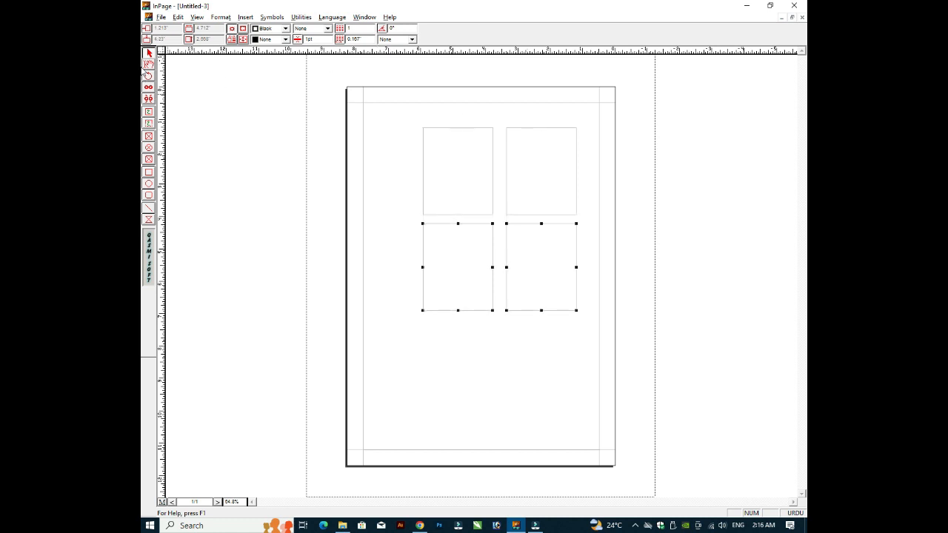
{"action": "left_click", "coordinate": [149, 64]}
{"action": "left_click", "coordinate": [548, 145]}
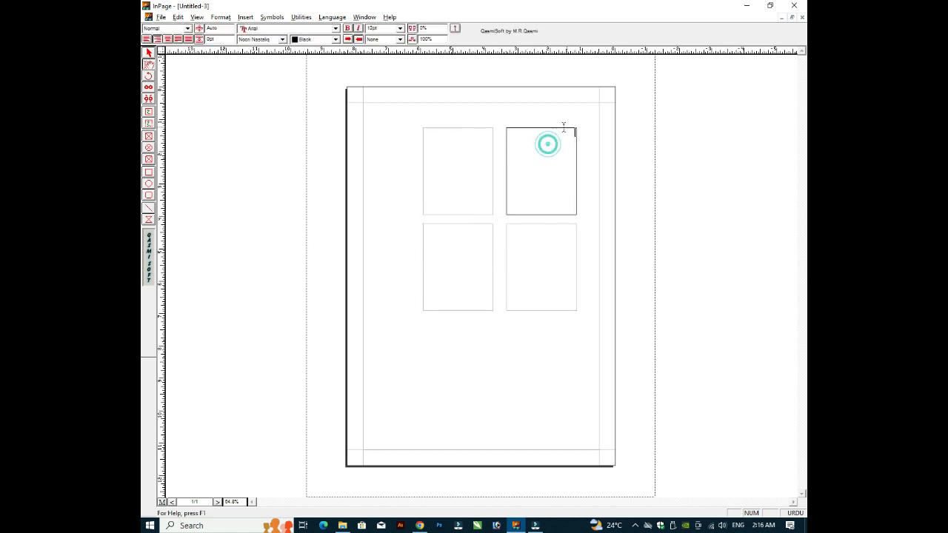
{"action": "left_click", "coordinate": [471, 149]}
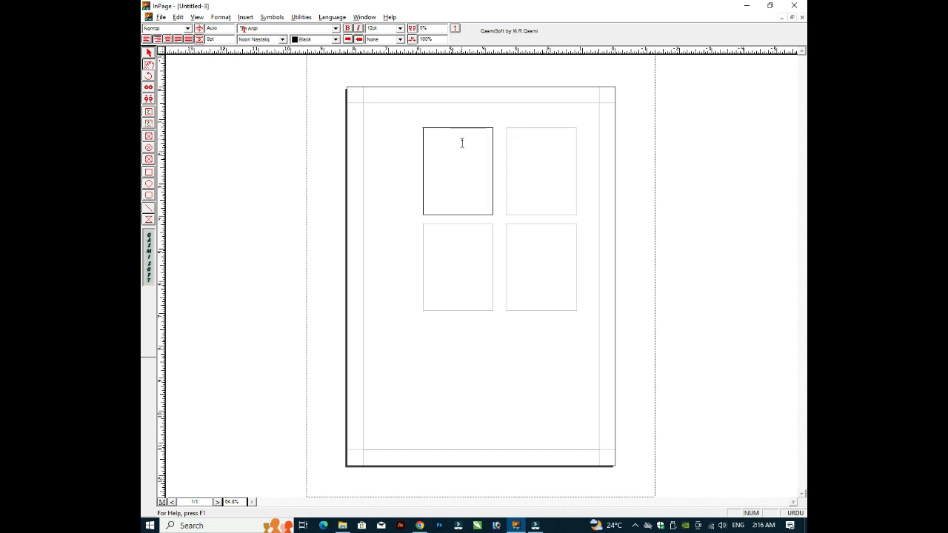
{"action": "left_click", "coordinate": [531, 245]}
{"action": "left_click", "coordinate": [526, 250]}
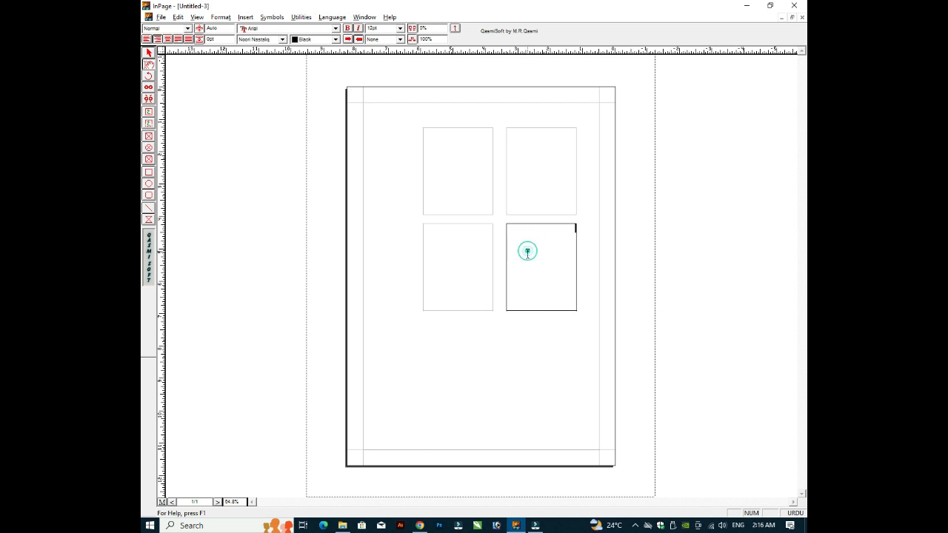
{"action": "left_click", "coordinate": [443, 258]}
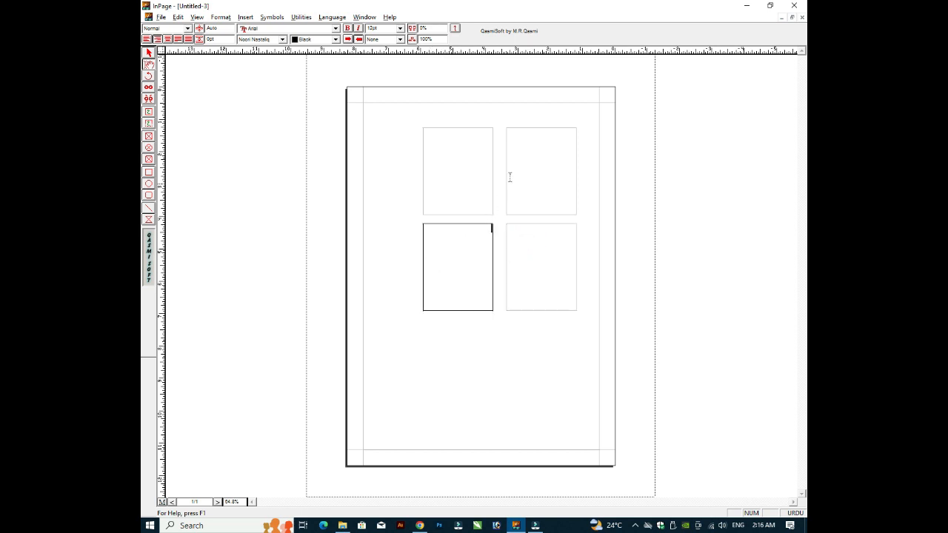
{"action": "left_click", "coordinate": [529, 140]}
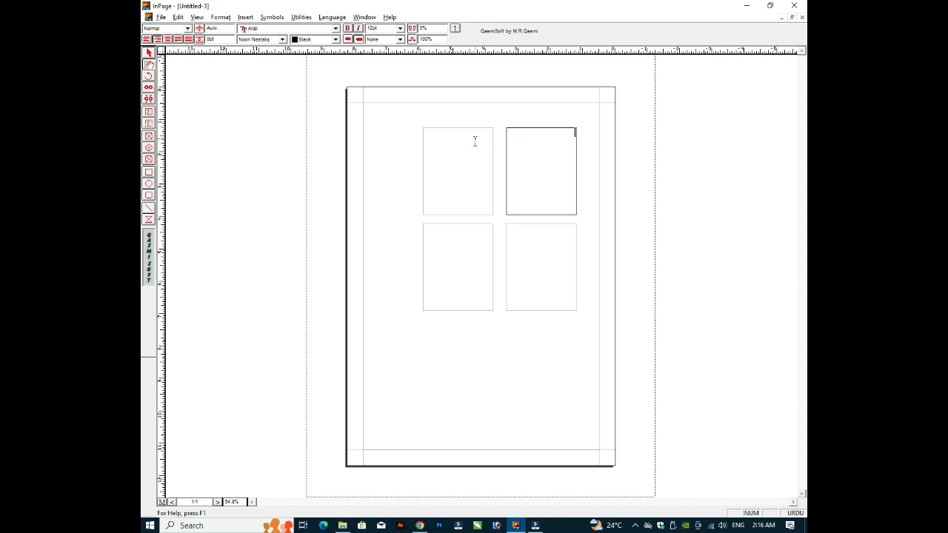
{"action": "left_click", "coordinate": [531, 156]}
{"action": "left_click", "coordinate": [537, 151]}
Finish the Urdu word حاشرعلی, zoom in on the frame, and copy the word
{"action": "type", "text": "د"}
{"action": "key", "text": "ctrl+2"}
{"action": "key", "text": "ctrl+a"}
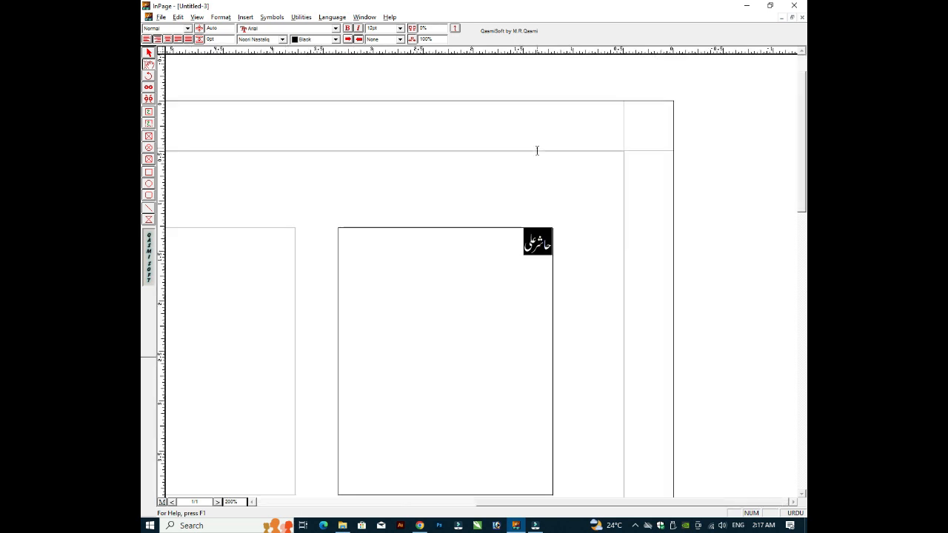
{"action": "key", "text": "ctrl+c"}
Paste حاشرعلی repeatedly until the frame overflows, then view the whole page at 100%
{"action": "key", "text": "ctrl+v"}
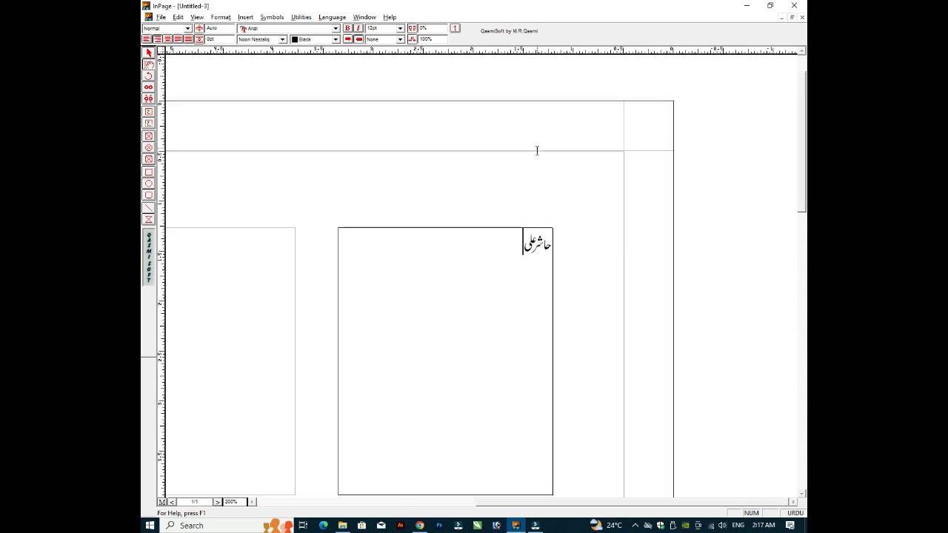
{"action": "key", "text": "ctrl+v"}
{"action": "key", "text": "ctrl+v"}
{"action": "key", "text": "ctrl+v"}
{"action": "key", "text": "ctrl+v"}
{"action": "key", "text": "ctrl+v"}
{"action": "key", "text": "ctrl+v"}
{"action": "key", "text": "ctrl+v"}
{"action": "key", "text": "ctrl+v"}
{"action": "key", "text": "ctrl+v"}
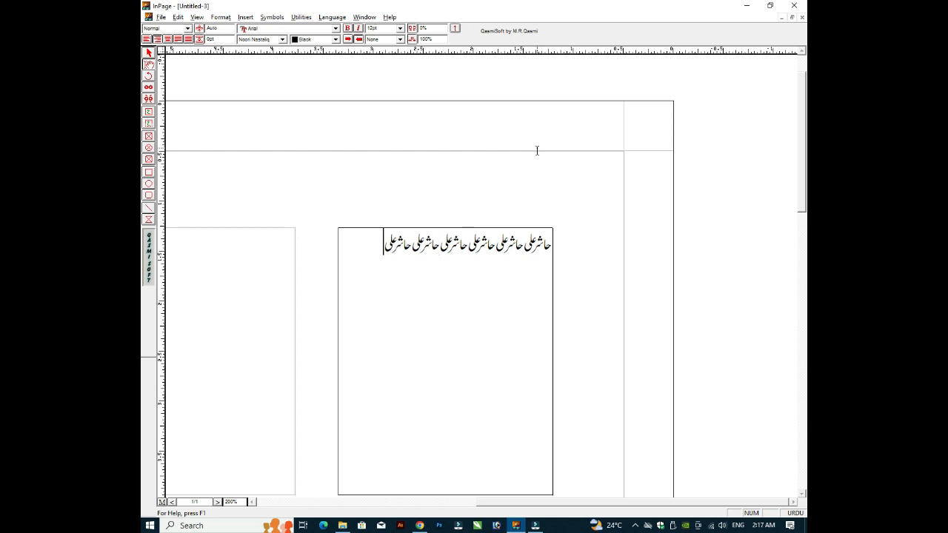
{"action": "key", "text": "ctrl+v"}
{"action": "key", "text": "ctrl+v"}
{"action": "key", "text": "ctrl+v"}
{"action": "key", "text": "ctrl+v"}
{"action": "key", "text": "ctrl+v"}
{"action": "key", "text": "ctrl+v"}
{"action": "key", "text": "ctrl+v"}
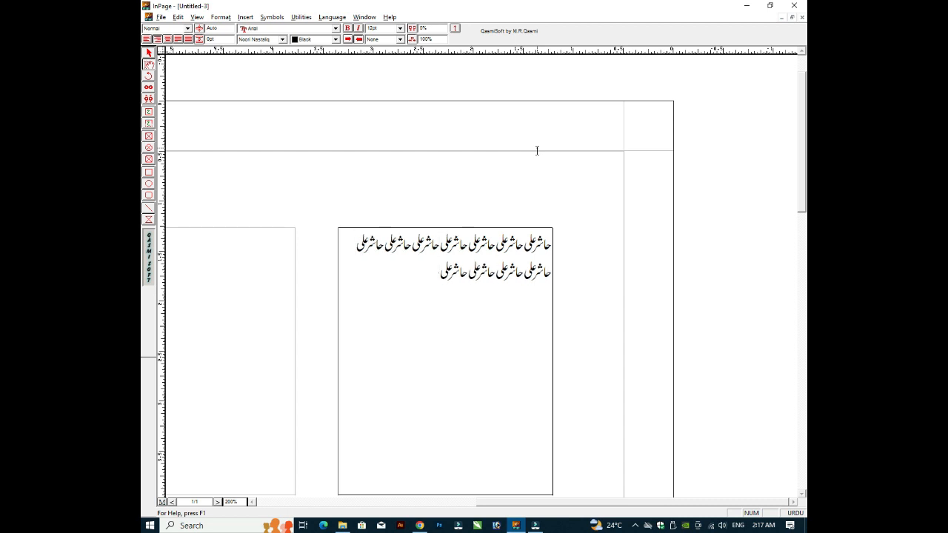
{"action": "key", "text": "ctrl+v"}
{"action": "key", "text": "ctrl+v"}
{"action": "key", "text": "ctrl+v"}
{"action": "key", "text": "ctrl+v"}
{"action": "key", "text": "ctrl+v"}
{"action": "key", "text": "ctrl+v"}
{"action": "key", "text": "ctrl+v"}
{"action": "key", "text": "ctrl+v"}
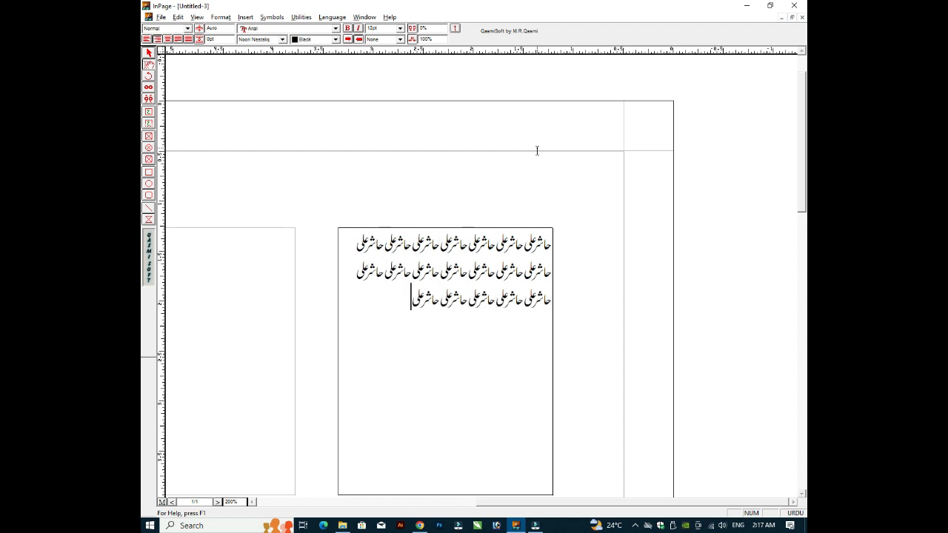
{"action": "key", "text": "ctrl+v"}
{"action": "key", "text": "ctrl+v"}
{"action": "key", "text": "ctrl+v"}
{"action": "key", "text": "ctrl+v"}
{"action": "key", "text": "ctrl+v"}
{"action": "key", "text": "ctrl+v"}
{"action": "key", "text": "ctrl+v"}
{"action": "key", "text": "ctrl+v"}
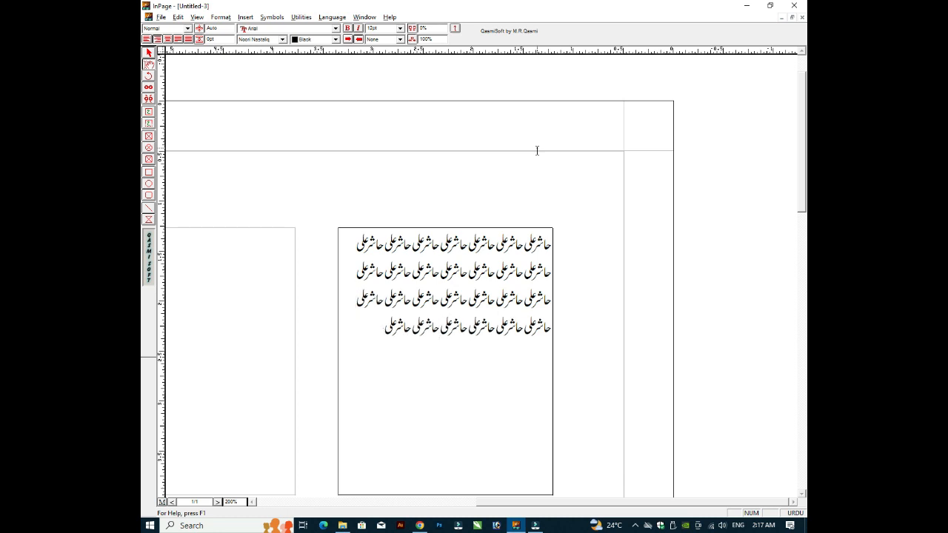
{"action": "key", "text": "ctrl+v"}
{"action": "key", "text": "ctrl+v"}
{"action": "key", "text": "ctrl+v"}
{"action": "key", "text": "ctrl+v"}
{"action": "key", "text": "ctrl+v"}
{"action": "key", "text": "ctrl+v"}
{"action": "key", "text": "ctrl+v"}
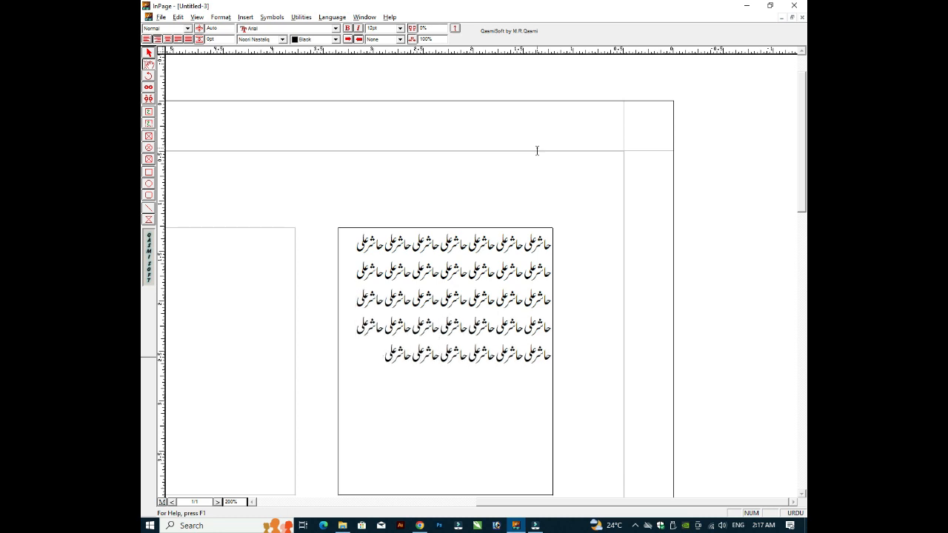
{"action": "key", "text": "ctrl+v"}
{"action": "key", "text": "ctrl+v"}
{"action": "key", "text": "ctrl+v"}
{"action": "key", "text": "ctrl+v"}
{"action": "key", "text": "ctrl+v"}
{"action": "key", "text": "ctrl+v"}
{"action": "key", "text": "ctrl+v"}
{"action": "key", "text": "ctrl+v"}
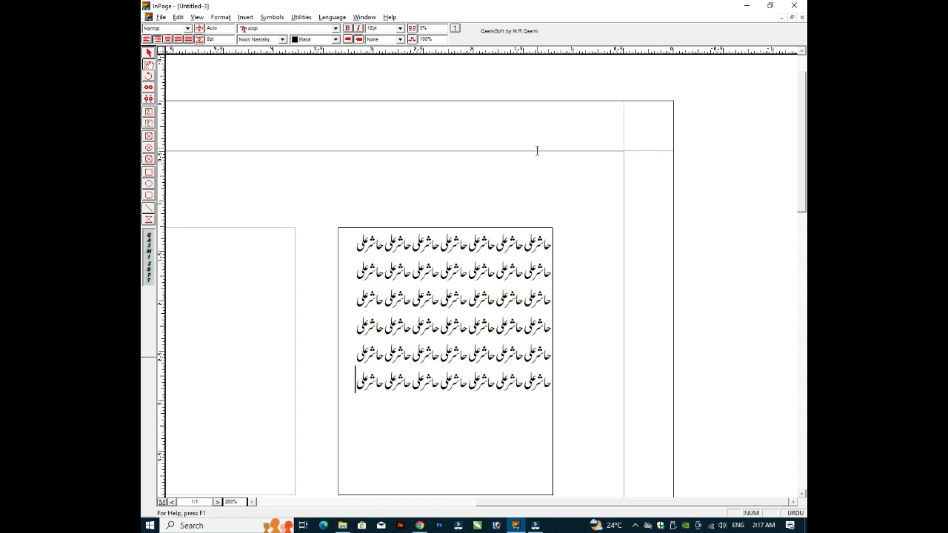
{"action": "key", "text": "ctrl+v"}
{"action": "key", "text": "ctrl+v"}
{"action": "key", "text": "ctrl+v"}
{"action": "key", "text": "ctrl+v"}
{"action": "key", "text": "ctrl+v"}
{"action": "key", "text": "ctrl+v"}
{"action": "key", "text": "ctrl+v"}
{"action": "key", "text": "ctrl+v"}
{"action": "key", "text": "ctrl+v"}
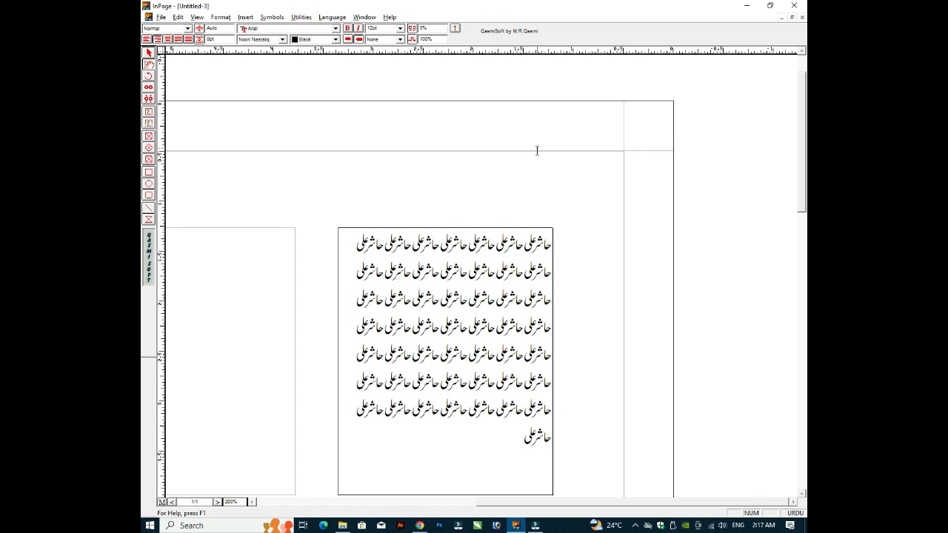
{"action": "key", "text": "ctrl+v"}
{"action": "key", "text": "ctrl+v"}
{"action": "key", "text": "ctrl+v"}
{"action": "key", "text": "ctrl+v"}
{"action": "key", "text": "ctrl+v"}
{"action": "key", "text": "ctrl+v"}
{"action": "key", "text": "ctrl+v"}
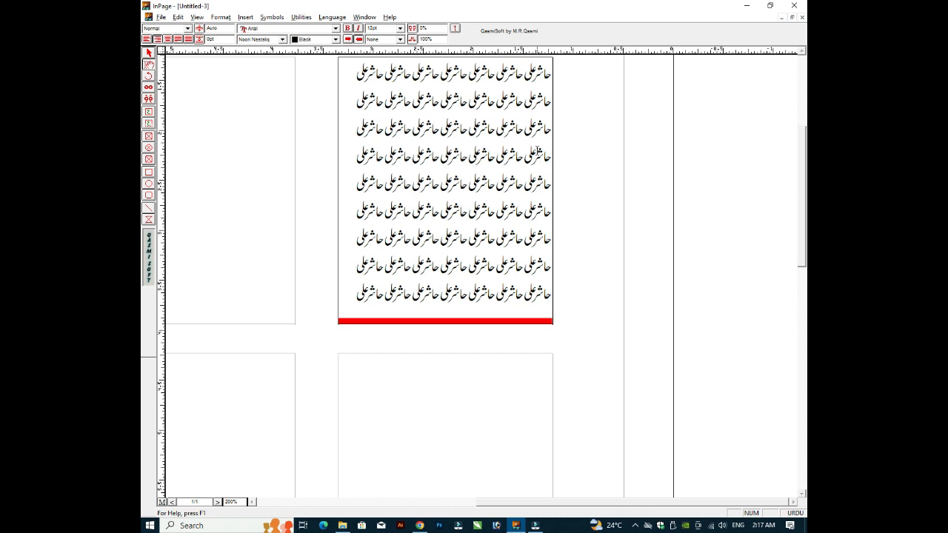
{"action": "key", "text": "ctrl+0"}
{"action": "key", "text": "ctrl+1"}
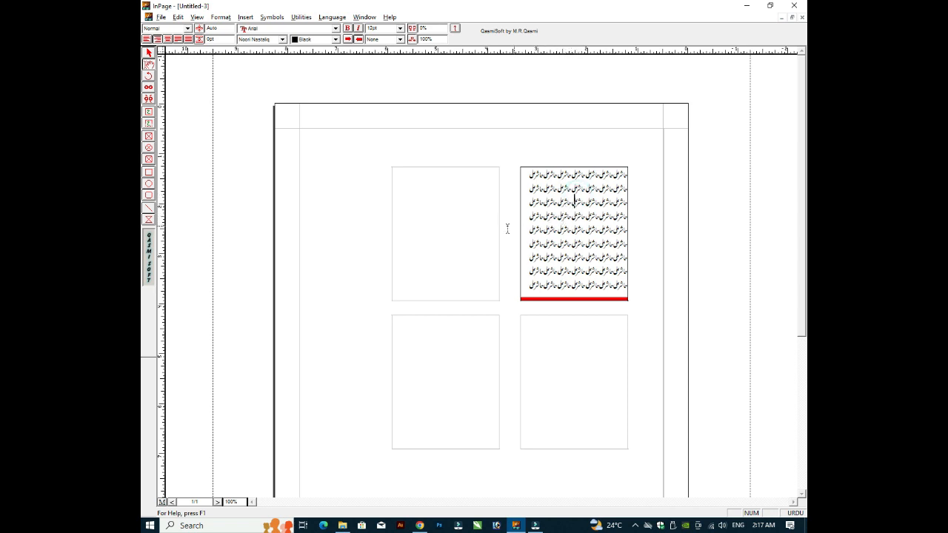
Delete all the Urdu text from the top-right text box
{"action": "left_click", "coordinate": [456, 226]}
{"action": "left_click", "coordinate": [567, 231]}
{"action": "left_click", "coordinate": [470, 231]}
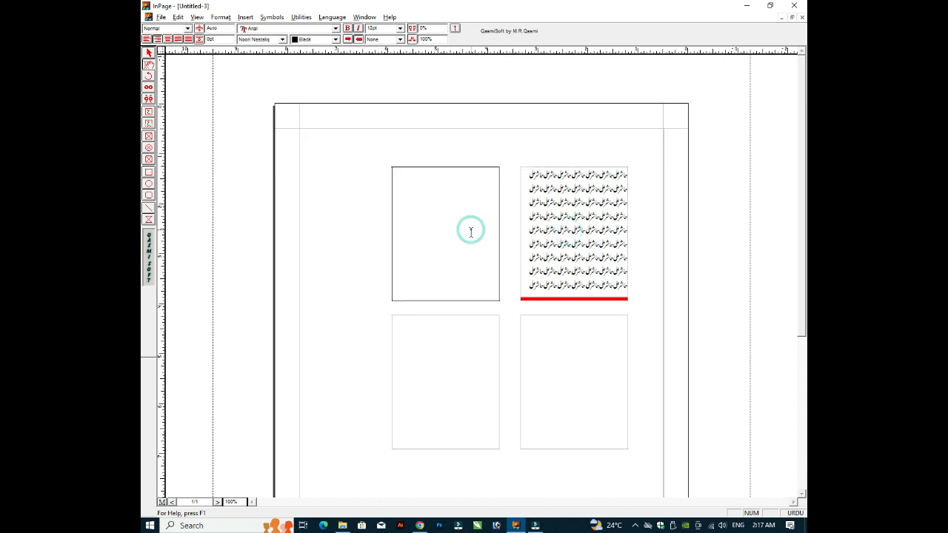
{"action": "left_click", "coordinate": [572, 354]}
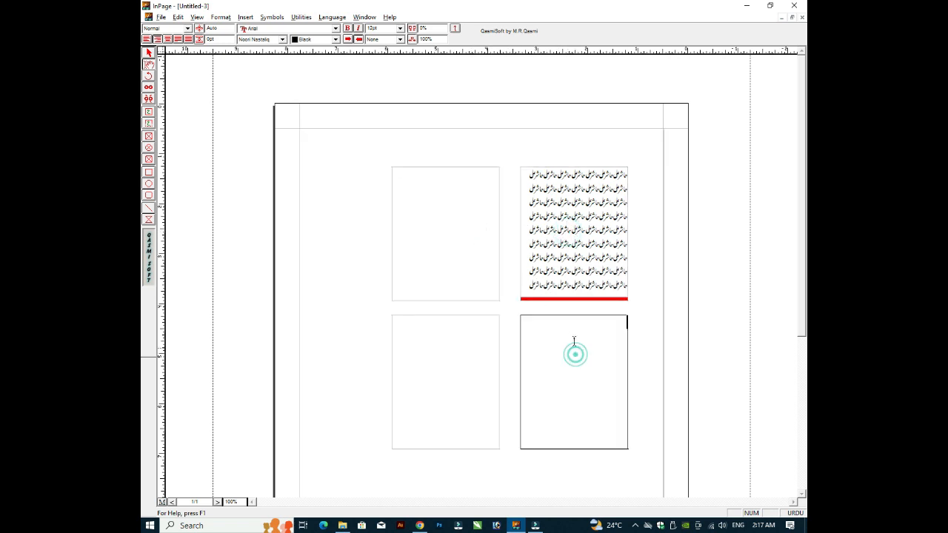
{"action": "left_click", "coordinate": [552, 269]}
{"action": "key", "text": "ctrl+a"}
{"action": "key", "text": "Delete"}
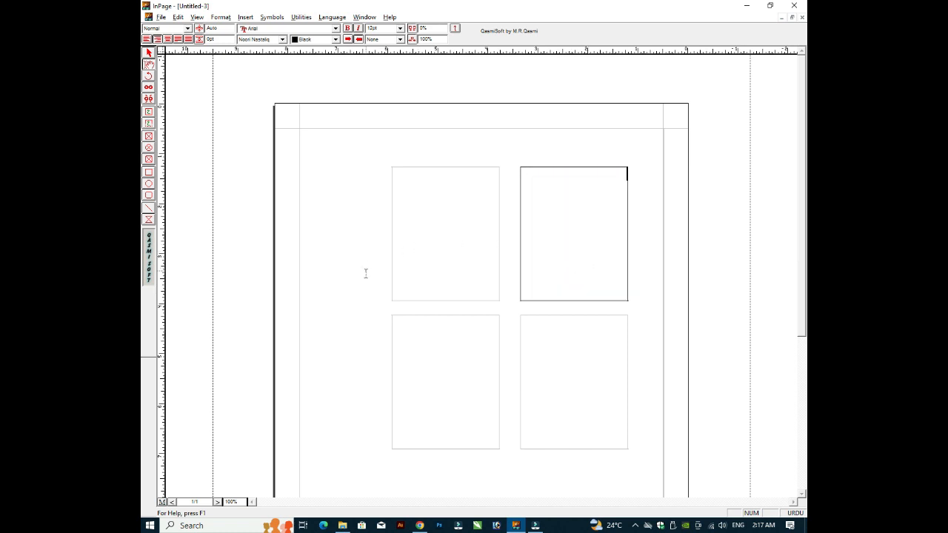
Link the boxes in order: top-right to top-left, then bottom-right, then bottom-left
{"action": "left_click", "coordinate": [149, 88]}
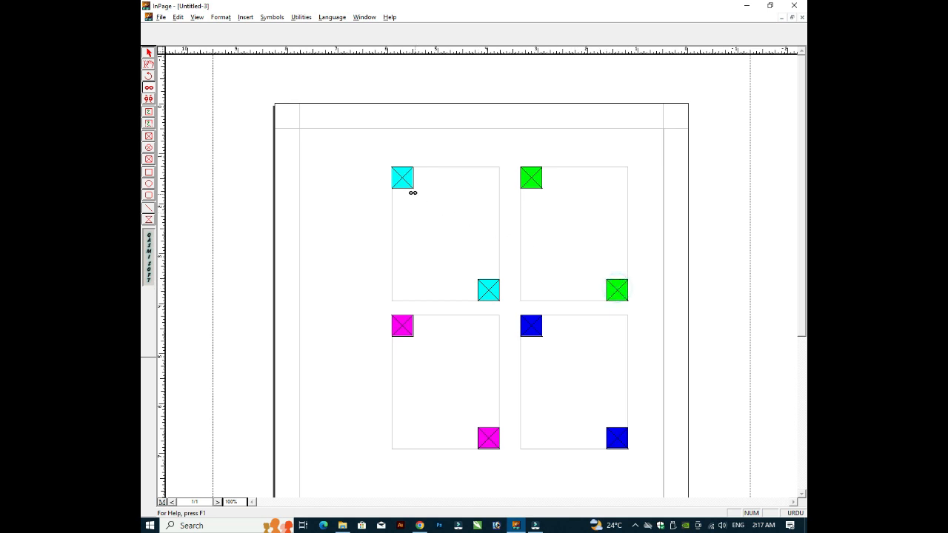
{"action": "left_click", "coordinate": [398, 178]}
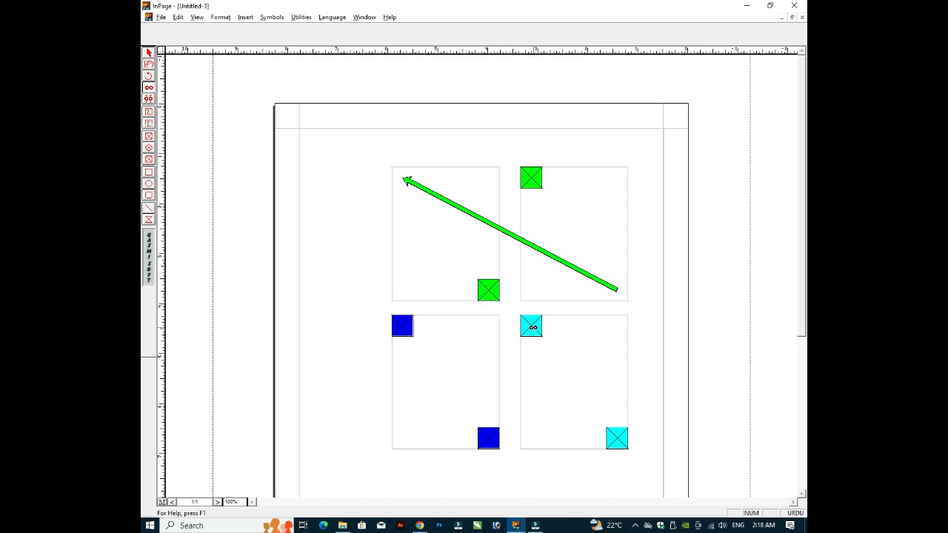
{"action": "left_click", "coordinate": [533, 326]}
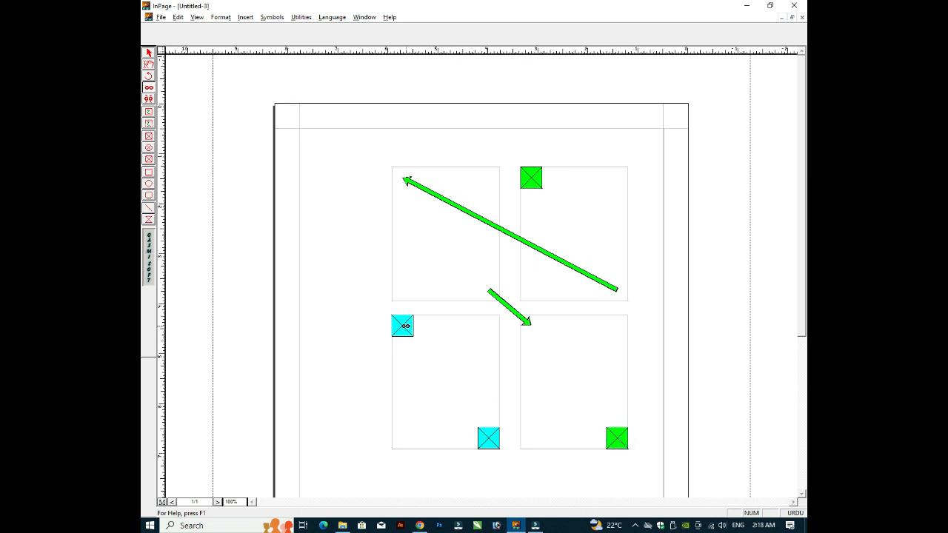
{"action": "left_click", "coordinate": [404, 326]}
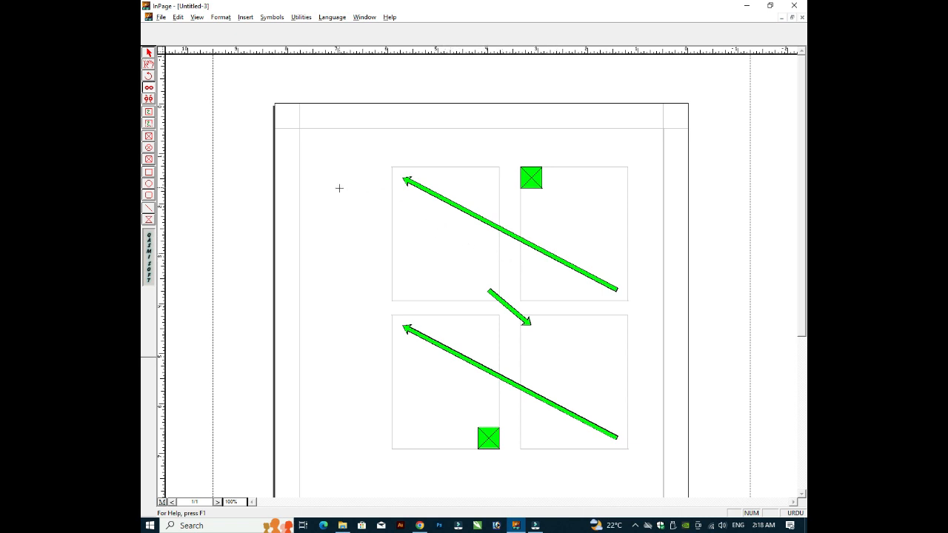
{"action": "left_click", "coordinate": [148, 64]}
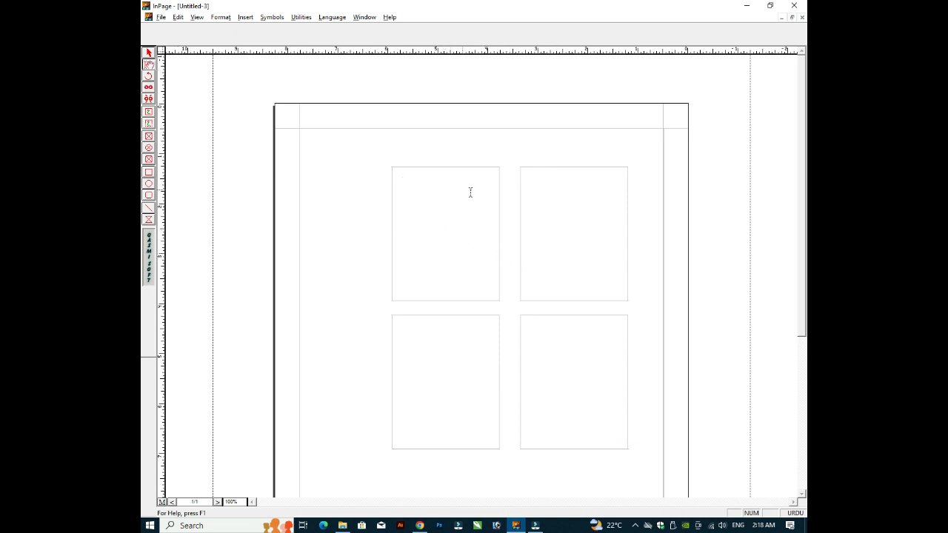
Type حاشرش in the top-right box and paste copies until they fill into the top-left box
{"action": "left_click", "coordinate": [609, 187]}
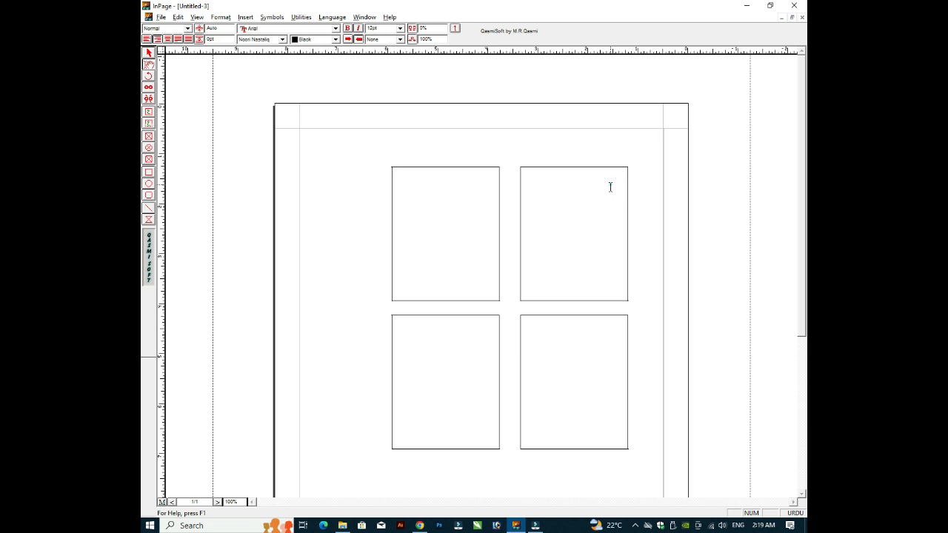
{"action": "type", "text": "حاشرش"}
{"action": "key", "text": "ctrl+a"}
{"action": "key", "text": "ctrl+v"}
{"action": "key", "text": "ctrl+v"}
{"action": "key", "text": "ctrl+v"}
{"action": "key", "text": "ctrl+v"}
{"action": "key", "text": "ctrl+v"}
{"action": "key", "text": "ctrl+v"}
{"action": "key", "text": "ctrl+v"}
{"action": "key", "text": "ctrl+v"}
{"action": "key", "text": "ctrl+v"}
{"action": "key", "text": "ctrl+v"}
{"action": "key", "text": "ctrl+v"}
{"action": "key", "text": "ctrl+v"}
{"action": "key", "text": "ctrl+v"}
{"action": "key", "text": "ctrl+v"}
{"action": "key", "text": "ctrl+v"}
{"action": "key", "text": "ctrl+v"}
{"action": "key", "text": "ctrl+v"}
{"action": "key", "text": "ctrl+v"}
{"action": "key", "text": "ctrl+v"}
{"action": "key", "text": "ctrl+v"}
{"action": "key", "text": "ctrl+v"}
{"action": "key", "text": "ctrl+v"}
{"action": "key", "text": "ctrl+v"}
{"action": "key", "text": "ctrl+v"}
{"action": "key", "text": "ctrl+v"}
{"action": "key", "text": "ctrl+v"}
{"action": "key", "text": "ctrl+v"}
{"action": "key", "text": "ctrl+v"}
{"action": "key", "text": "ctrl+v"}
{"action": "key", "text": "ctrl+v"}
{"action": "key", "text": "ctrl+v"}
{"action": "key", "text": "ctrl+v"}
{"action": "key", "text": "ctrl+v"}
{"action": "key", "text": "ctrl+v"}
{"action": "key", "text": "ctrl+v"}
{"action": "key", "text": "ctrl+v"}
{"action": "key", "text": "ctrl+v"}
{"action": "key", "text": "ctrl+v"}
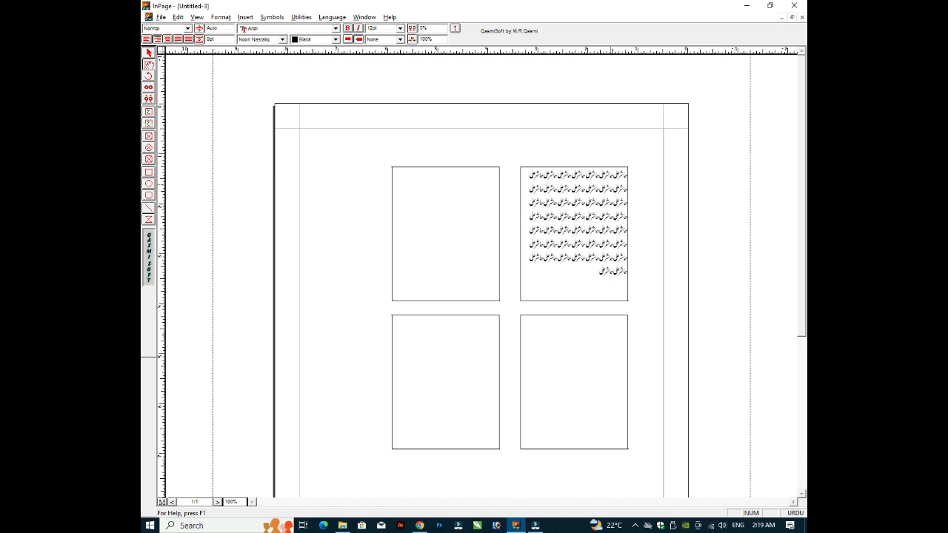
{"action": "key", "text": "ctrl+v"}
{"action": "key", "text": "ctrl+v"}
{"action": "key", "text": "ctrl+v"}
{"action": "key", "text": "ctrl+v"}
{"action": "key", "text": "ctrl+v"}
{"action": "key", "text": "ctrl+v"}
{"action": "key", "text": "ctrl+v"}
{"action": "key", "text": "ctrl+v"}
{"action": "key", "text": "ctrl+v"}
{"action": "key", "text": "ctrl+v"}
{"action": "key", "text": "ctrl+v"}
{"action": "key", "text": "ctrl+v"}
{"action": "key", "text": "ctrl+v"}
{"action": "key", "text": "ctrl+v"}
{"action": "key", "text": "ctrl+v"}
{"action": "key", "text": "ctrl+v"}
{"action": "key", "text": "ctrl+v"}
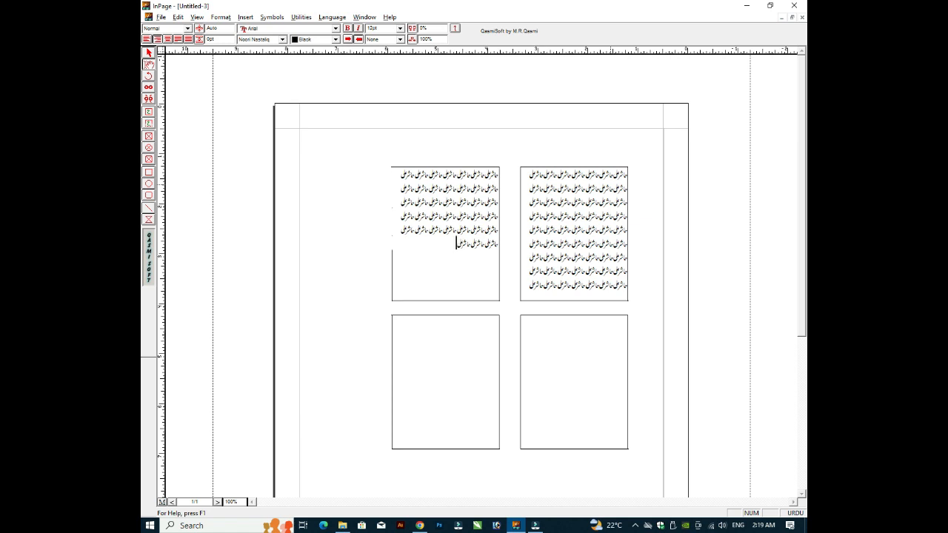
{"action": "key", "text": "ctrl+v"}
{"action": "key", "text": "ctrl+v"}
{"action": "key", "text": "ctrl+v"}
{"action": "key", "text": "ctrl+v"}
{"action": "key", "text": "ctrl+v"}
{"action": "key", "text": "ctrl+v"}
{"action": "key", "text": "ctrl+v"}
{"action": "key", "text": "ctrl+v"}
{"action": "key", "text": "ctrl+v"}
{"action": "key", "text": "ctrl+v"}
Keep pasting the word so text flows through the bottom-right and bottom-left boxes until overflowing
{"action": "key", "text": "ctrl+v"}
{"action": "key", "text": "ctrl+v"}
{"action": "key", "text": "ctrl+v"}
{"action": "key", "text": "ctrl+v"}
{"action": "key", "text": "ctrl+v"}
{"action": "key", "text": "ctrl+v"}
{"action": "key", "text": "ctrl+v"}
{"action": "key", "text": "ctrl+v"}
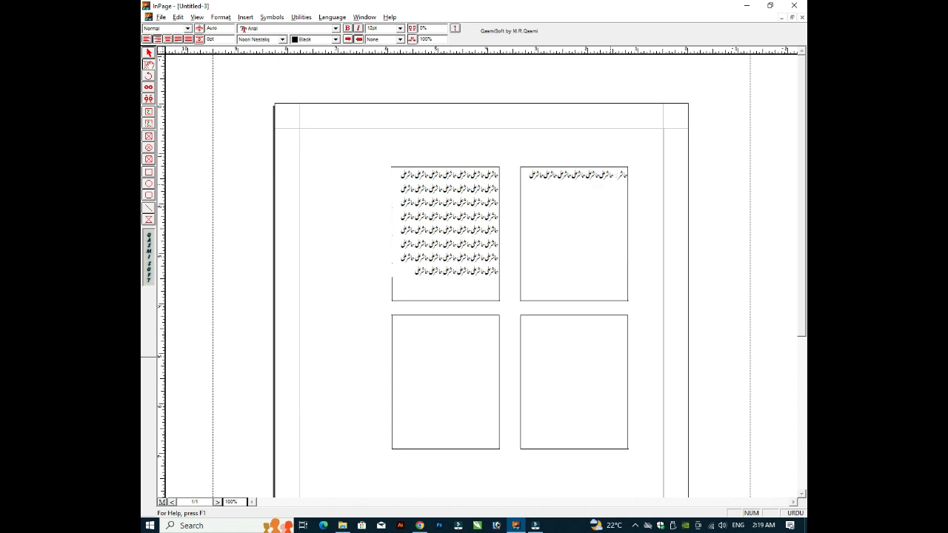
{"action": "type", "text": "ناشرل"}
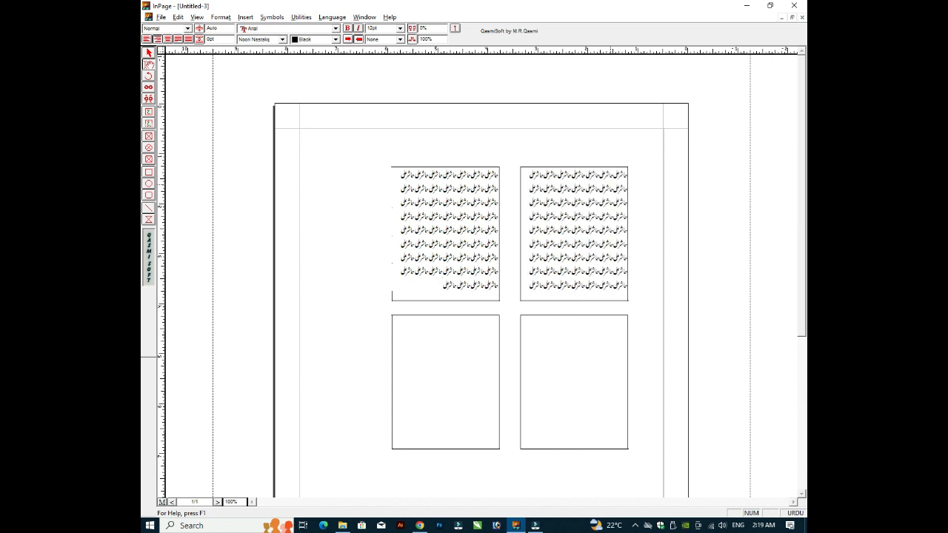
{"action": "key", "text": "ctrl+v"}
{"action": "key", "text": "ctrl+v"}
{"action": "key", "text": "ctrl+v"}
{"action": "key", "text": "ctrl+v"}
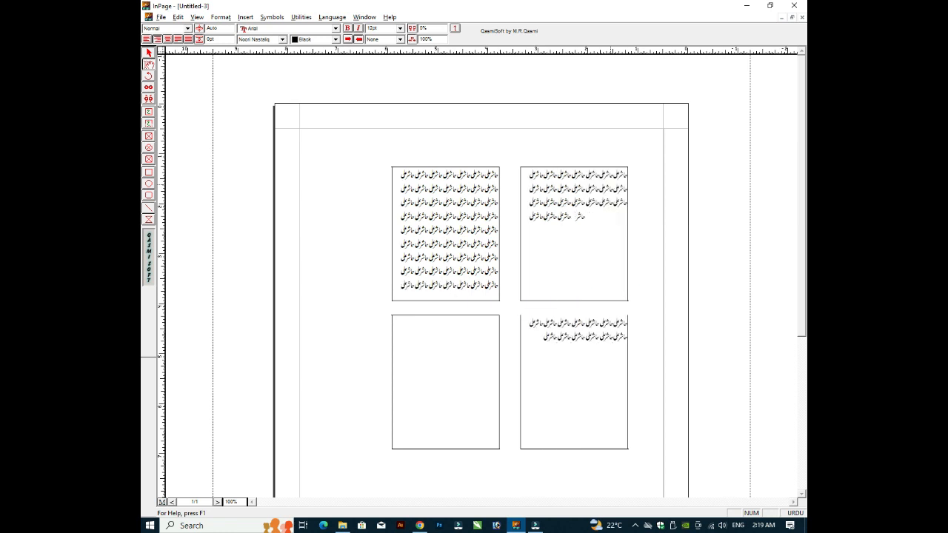
{"action": "key", "text": "ctrl+v"}
{"action": "key", "text": "ctrl+v"}
{"action": "key", "text": "ctrl+v"}
{"action": "key", "text": "ctrl+v"}
{"action": "key", "text": "ctrl+v"}
{"action": "key", "text": "ctrl+v"}
{"action": "key", "text": "ctrl+v"}
{"action": "key", "text": "ctrl+v"}
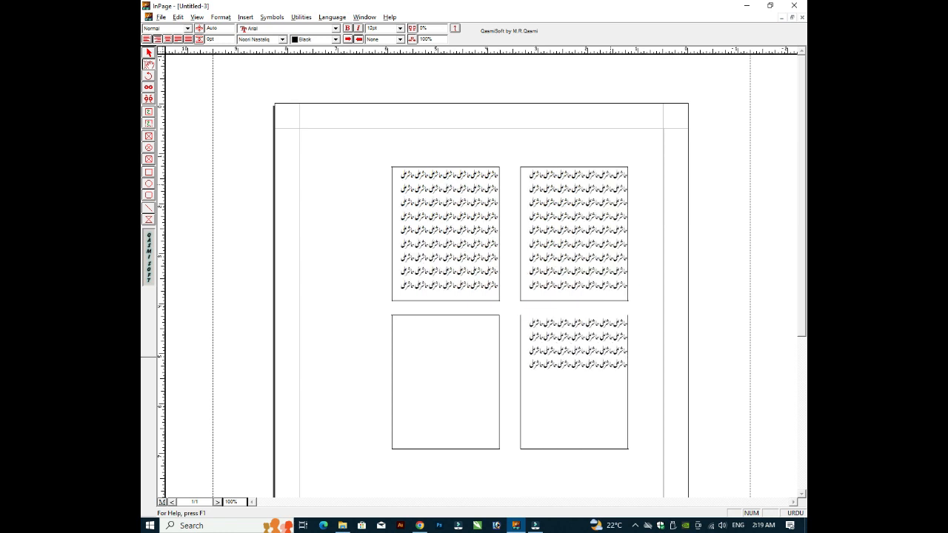
{"action": "key", "text": "ctrl+v"}
{"action": "key", "text": "ctrl+v"}
{"action": "key", "text": "ctrl+v"}
{"action": "key", "text": "ctrl+v"}
{"action": "key", "text": "ctrl+v"}
{"action": "key", "text": "ctrl+v"}
{"action": "key", "text": "ctrl+v"}
{"action": "key", "text": "ctrl+v"}
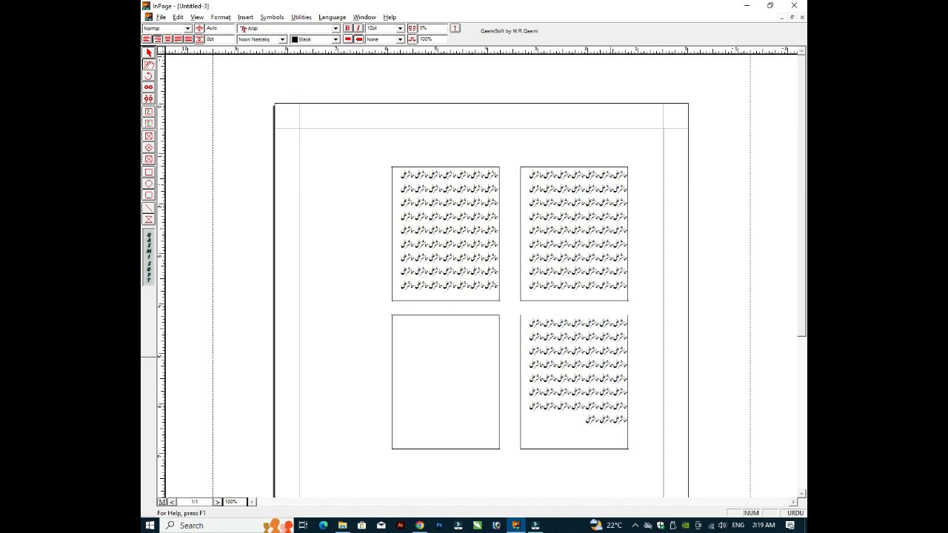
{"action": "key", "text": "ctrl+v"}
{"action": "key", "text": "ctrl+v"}
{"action": "key", "text": "ctrl+v"}
{"action": "key", "text": "ctrl+v"}
{"action": "key", "text": "ctrl+v"}
{"action": "key", "text": "ctrl+v"}
{"action": "key", "text": "ctrl+v"}
{"action": "key", "text": "ctrl+v"}
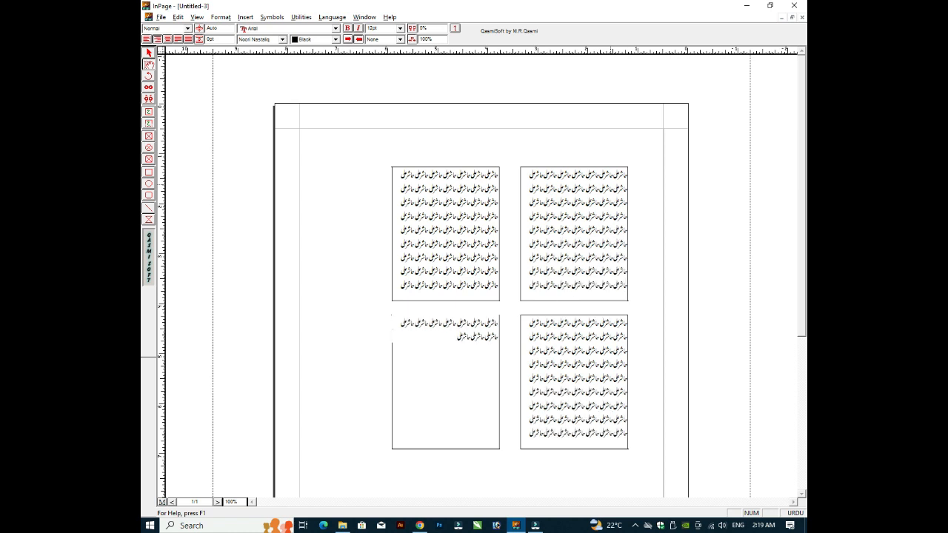
{"action": "key", "text": "ctrl+v"}
{"action": "key", "text": "ctrl+v"}
{"action": "key", "text": "ctrl+v"}
{"action": "key", "text": "ctrl+v"}
{"action": "key", "text": "ctrl+v"}
{"action": "key", "text": "ctrl+v"}
{"action": "key", "text": "ctrl+v"}
{"action": "key", "text": "ctrl+v"}
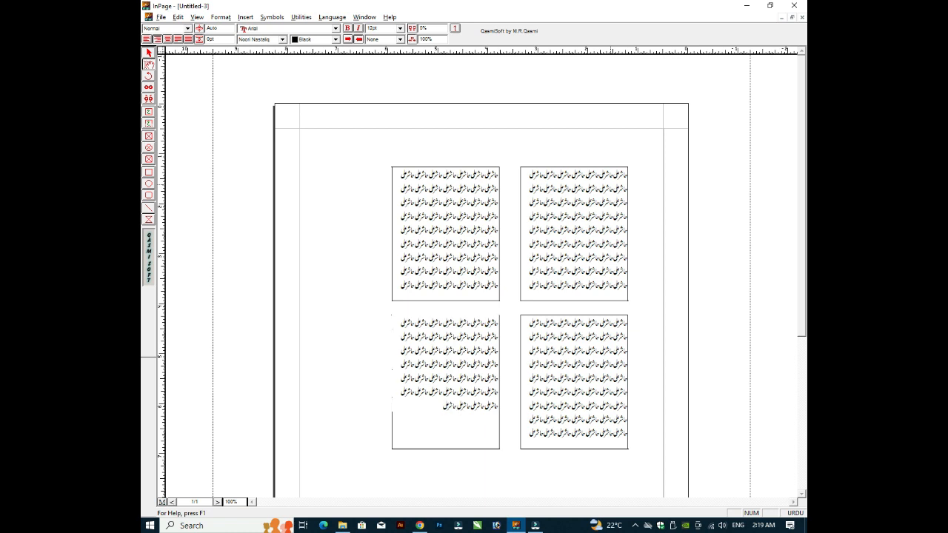
{"action": "key", "text": "ctrl+v"}
{"action": "key", "text": "ctrl+v"}
{"action": "key", "text": "ctrl+v"}
{"action": "key", "text": "ctrl+v"}
{"action": "key", "text": "ctrl+v"}
{"action": "key", "text": "ctrl+v"}
{"action": "key", "text": "ctrl+v"}
{"action": "key", "text": "ctrl+v"}
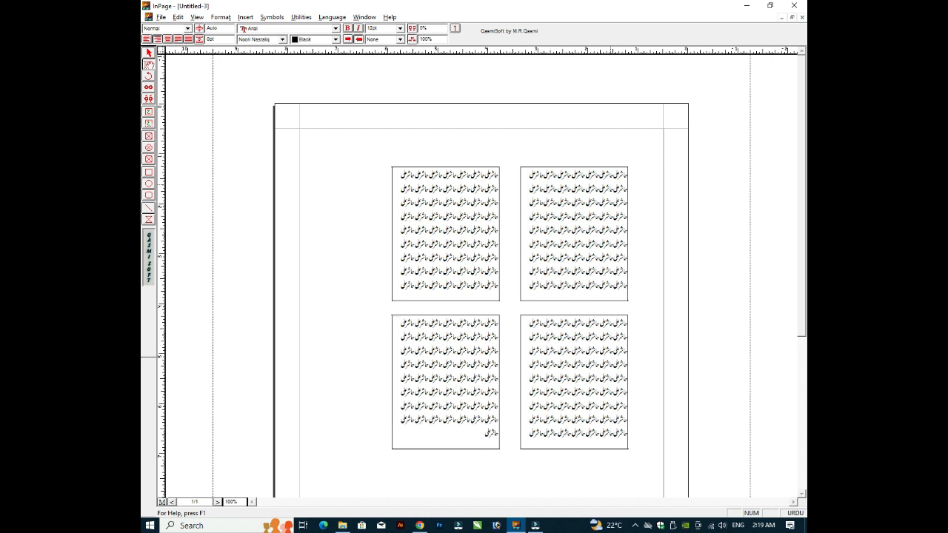
{"action": "key", "text": "ctrl+v"}
{"action": "key", "text": "ctrl+v"}
{"action": "key", "text": "ctrl+v"}
{"action": "key", "text": "ctrl+v"}
{"action": "key", "text": "ctrl+v"}
{"action": "key", "text": "ctrl+v"}
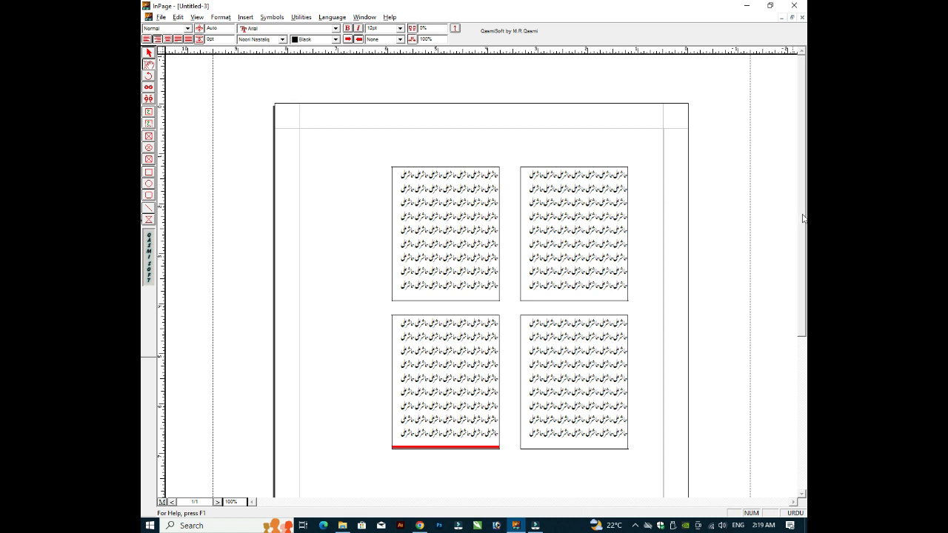
Draw a fifth empty text frame directly beneath the bottom-left frame
{"action": "scroll", "coordinate": [802, 214], "scroll_direction": "down", "scroll_amount": 3}
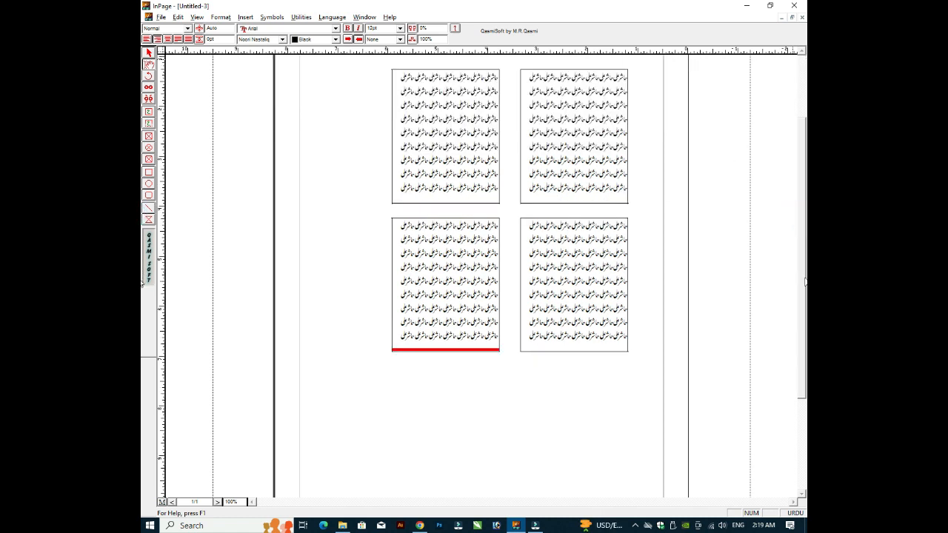
{"action": "left_click_drag", "start_coordinate": [804, 279], "coordinate": [802, 278]}
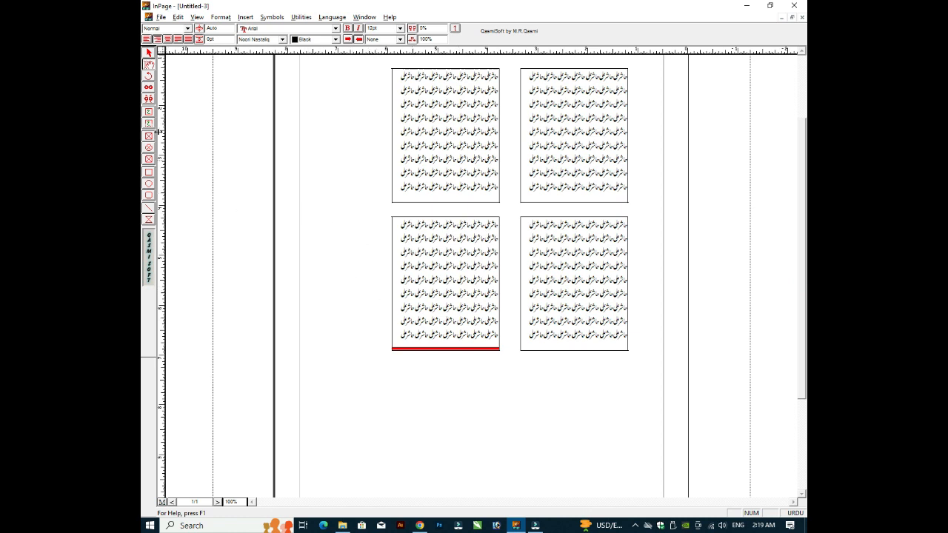
{"action": "left_click", "coordinate": [148, 112]}
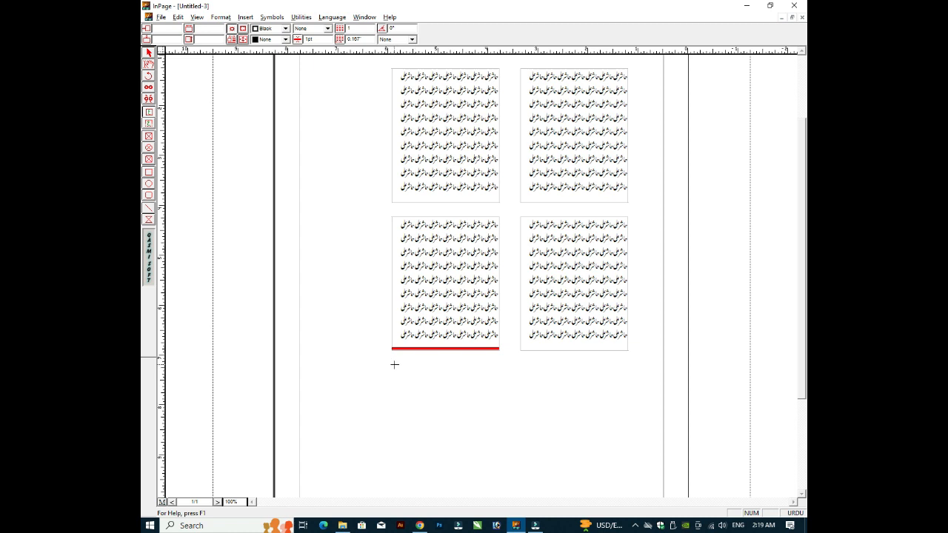
{"action": "left_click_drag", "start_coordinate": [394, 364], "coordinate": [495, 484]}
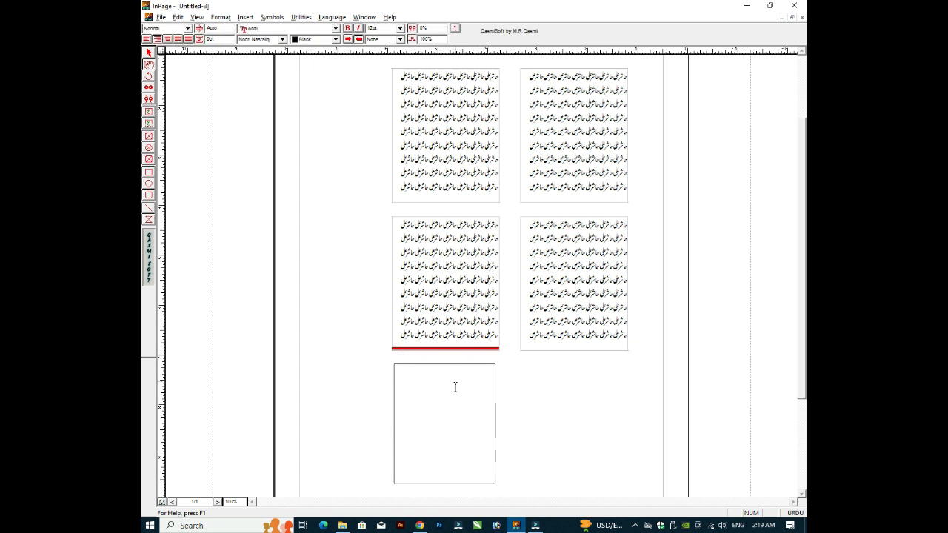
Link the bottom-left box's overflow text into the new fifth box
{"action": "left_click", "coordinate": [149, 87]}
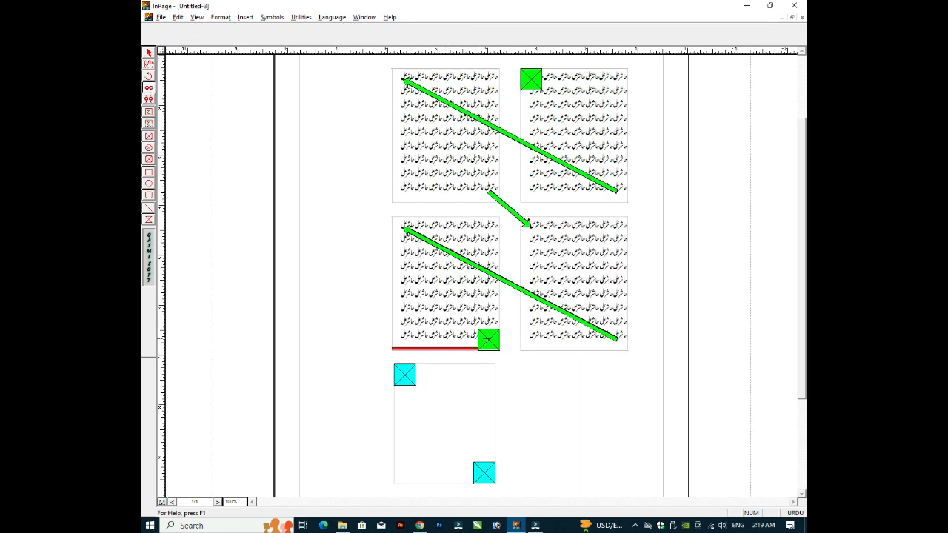
{"action": "left_click", "coordinate": [488, 339]}
{"action": "left_click", "coordinate": [409, 372]}
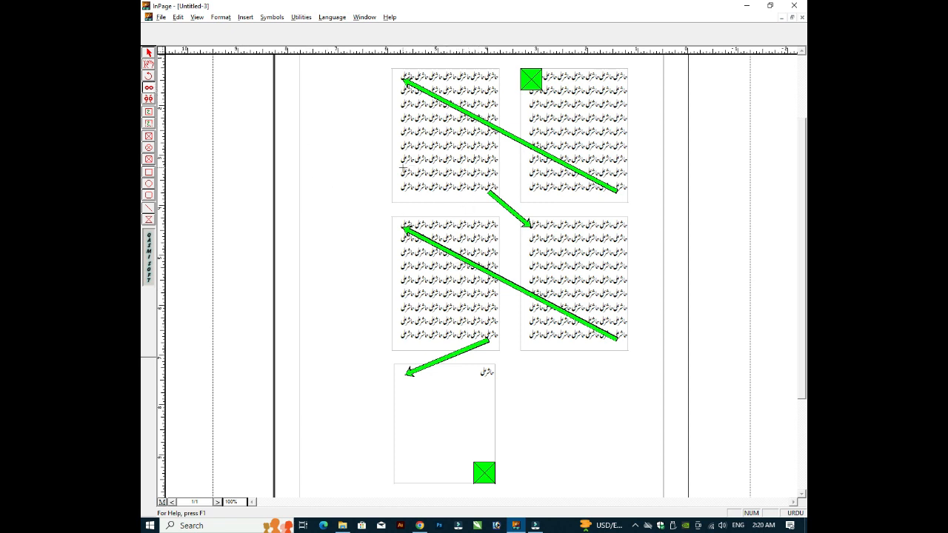
Unlink all five boxes so the Urdu text returns to the top-right box
{"action": "left_click", "coordinate": [149, 99]}
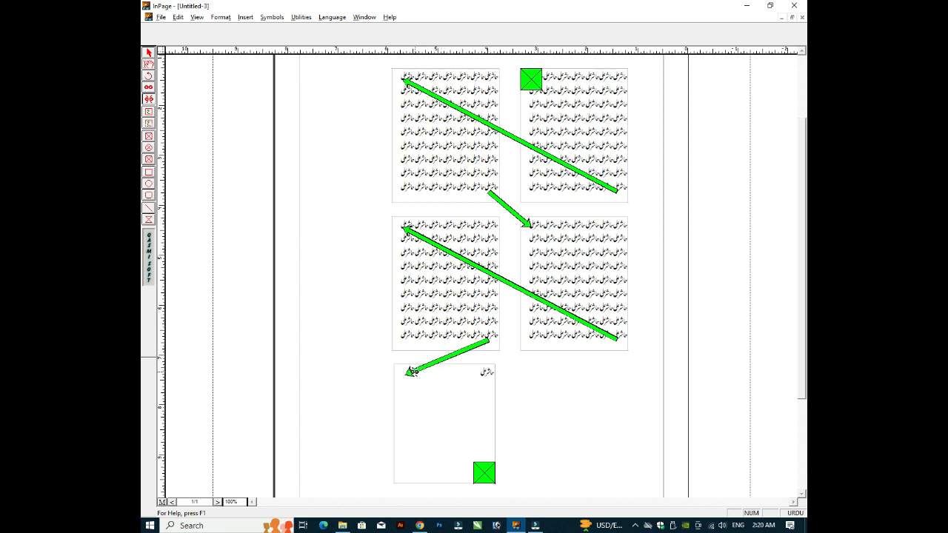
{"action": "left_click", "coordinate": [409, 373]}
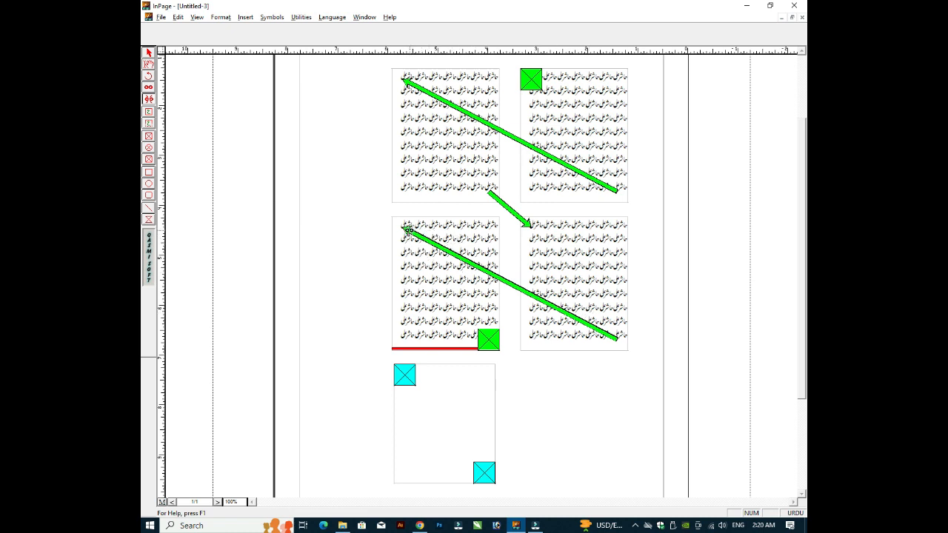
{"action": "left_click", "coordinate": [408, 230]}
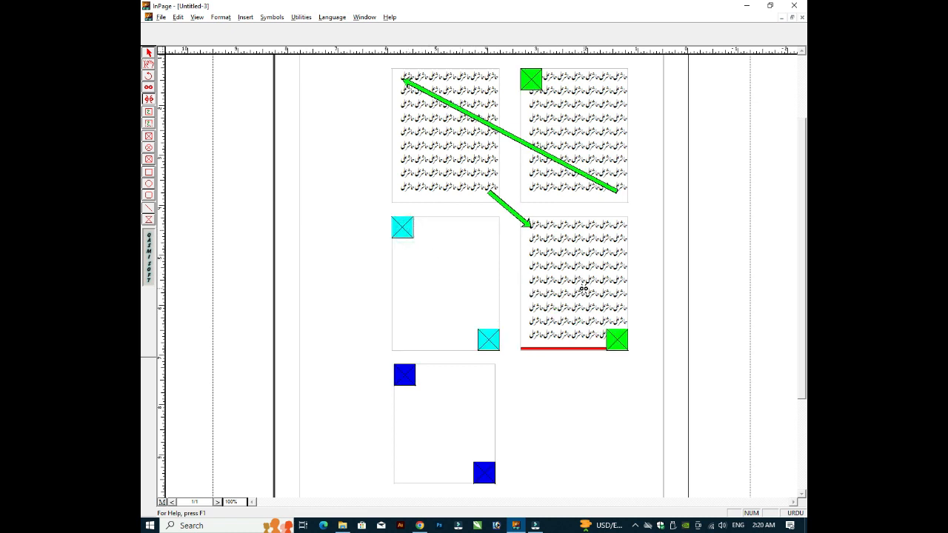
{"action": "left_click", "coordinate": [526, 221]}
{"action": "left_click", "coordinate": [407, 77]}
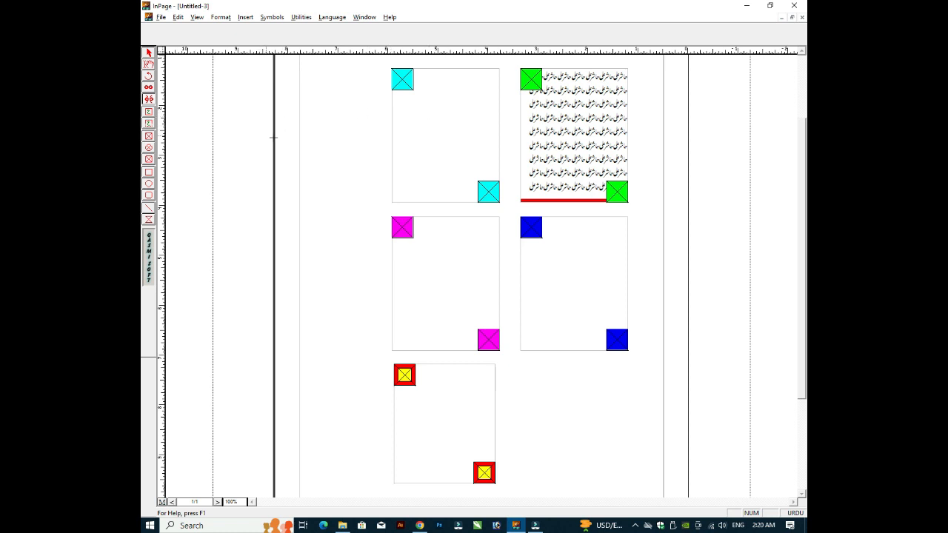
Select and delete the empty top-left box and the next empty box
{"action": "left_click", "coordinate": [149, 65]}
{"action": "left_click", "coordinate": [457, 127]}
{"action": "left_click", "coordinate": [454, 123]}
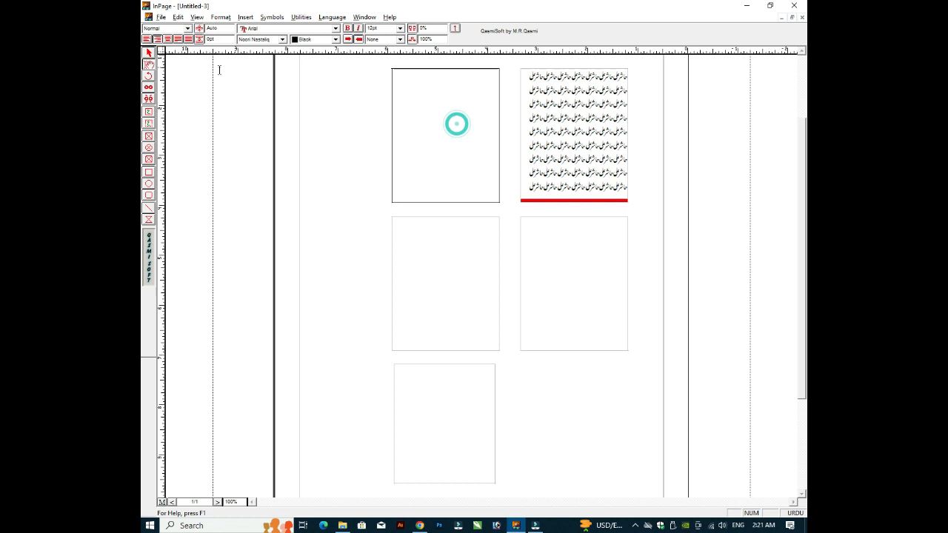
{"action": "left_click", "coordinate": [149, 53]}
{"action": "left_click", "coordinate": [432, 201]}
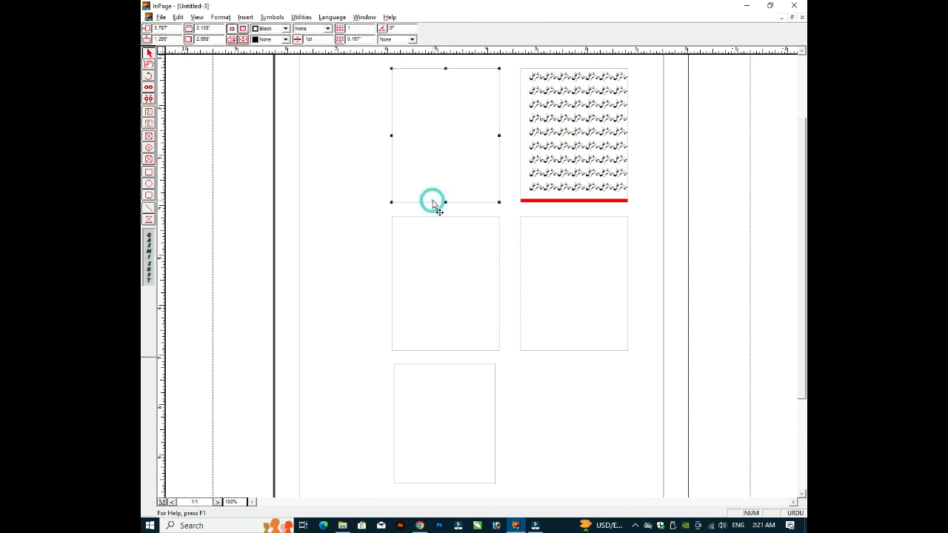
{"action": "key", "text": "Delete"}
{"action": "left_click", "coordinate": [441, 217]}
{"action": "key", "text": "Delete"}
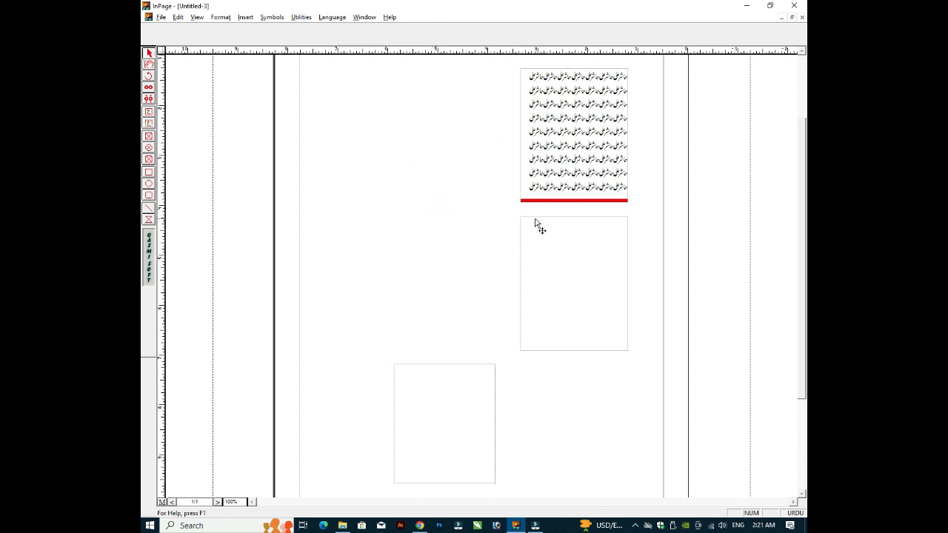
Delete the empty right and bottom boxes, then move the Urdu text box left and down
{"action": "left_click", "coordinate": [533, 217]}
{"action": "key", "text": "Delete"}
{"action": "left_click", "coordinate": [476, 368]}
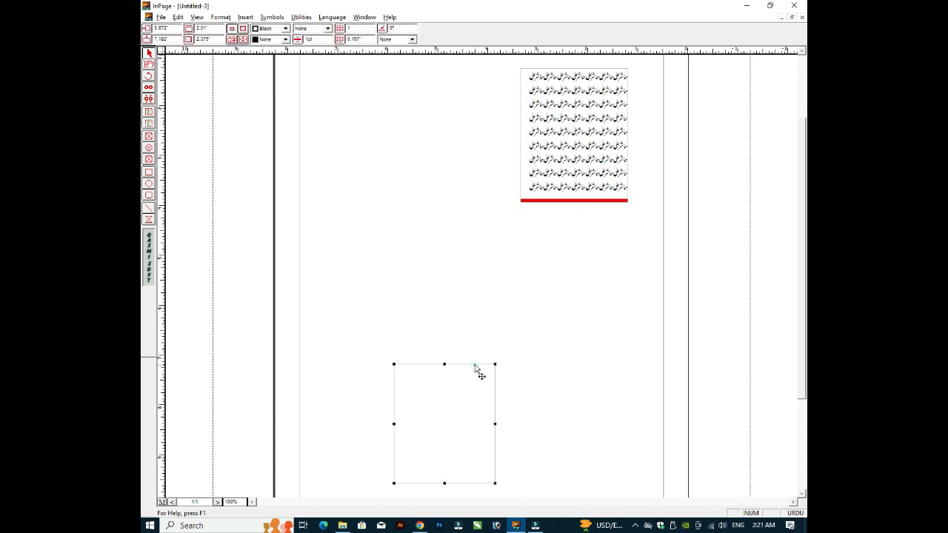
{"action": "key", "text": "Delete"}
{"action": "left_click_drag", "start_coordinate": [522, 207], "coordinate": [443, 243]}
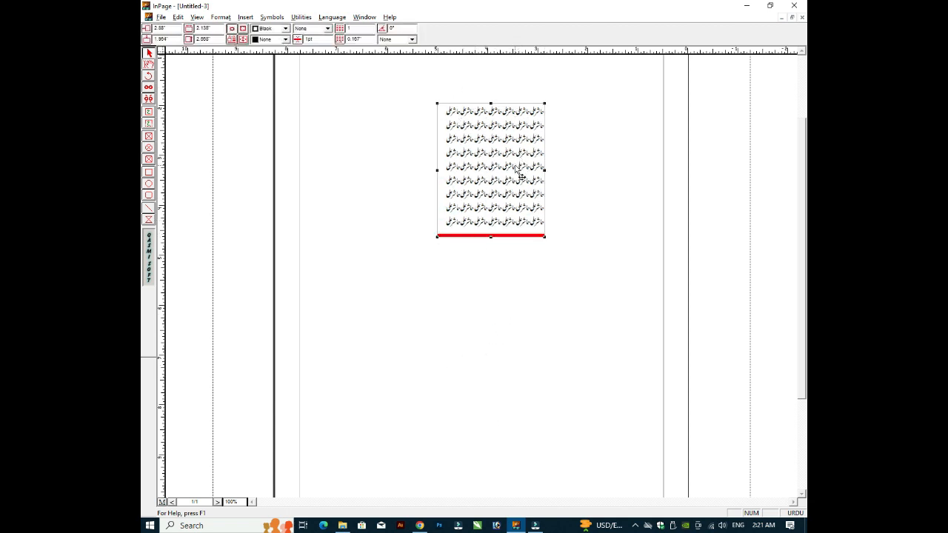
Clear all existing text from the remaining text box
{"action": "left_click", "coordinate": [471, 95]}
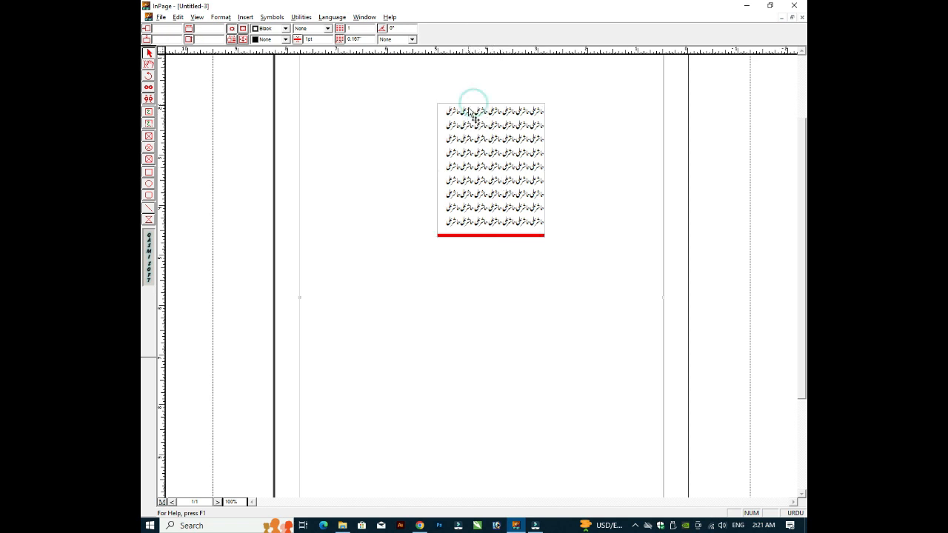
{"action": "left_click", "coordinate": [152, 114]}
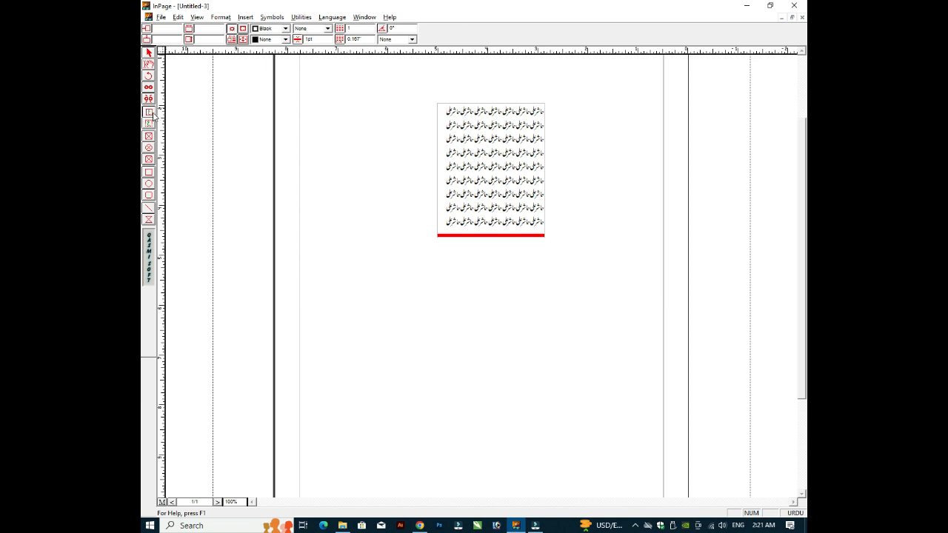
{"action": "left_click", "coordinate": [456, 114]}
{"action": "left_click", "coordinate": [146, 65]}
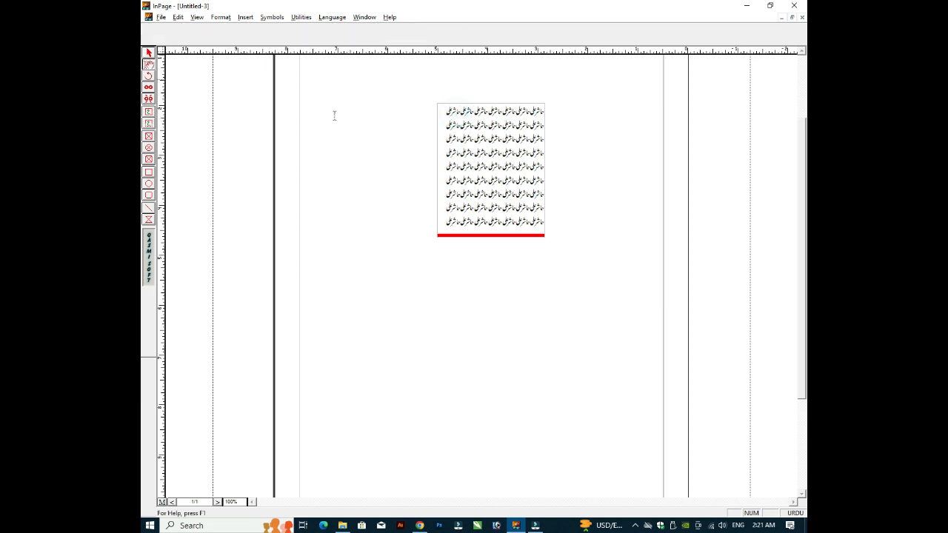
{"action": "left_click", "coordinate": [519, 166]}
{"action": "key", "text": "ctrl+a"}
{"action": "key", "text": "Delete"}
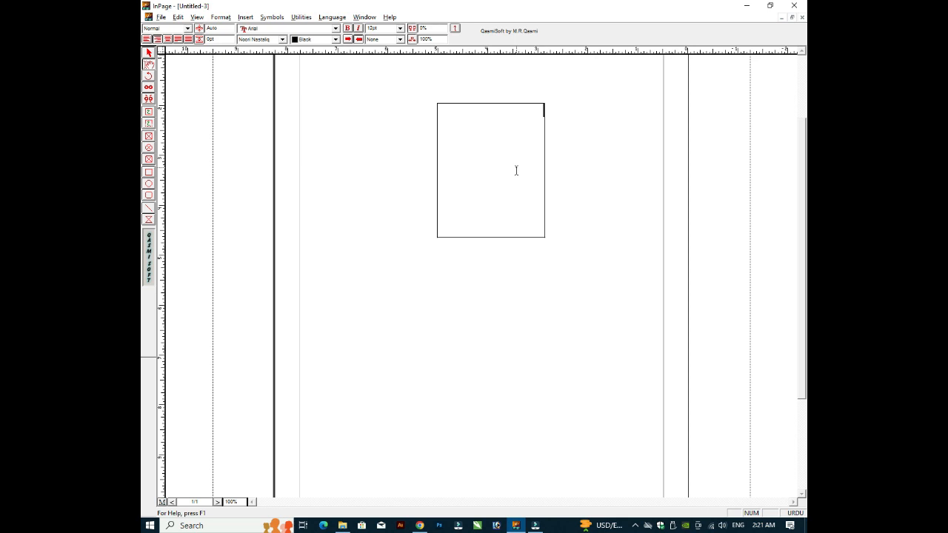
Type ججاشر علی, copy it, and paste it repeatedly across about six lines
{"action": "type", "text": "ج"}
{"action": "type", "text": "جاشر علی"}
{"action": "key", "text": "ctrl+a"}
{"action": "key", "text": "ctrl+c"}
{"action": "key", "text": "ctrl+v"}
{"action": "key", "text": "ctrl+v"}
{"action": "key", "text": "ctrl+v"}
{"action": "key", "text": "ctrl+v"}
{"action": "key", "text": "ctrl+v"}
{"action": "key", "text": "ctrl+v"}
{"action": "key", "text": "ctrl+v"}
{"action": "key", "text": "ctrl+v"}
{"action": "key", "text": "ctrl+v"}
{"action": "key", "text": "ctrl+v"}
{"action": "key", "text": "ctrl+v"}
{"action": "key", "text": "ctrl+v"}
{"action": "key", "text": "ctrl+v"}
{"action": "key", "text": "ctrl+v"}
{"action": "key", "text": "ctrl+v"}
{"action": "key", "text": "ctrl+v"}
{"action": "key", "text": "ctrl+v"}
{"action": "key", "text": "ctrl+v"}
{"action": "key", "text": "ctrl+v"}
{"action": "key", "text": "ctrl+v"}
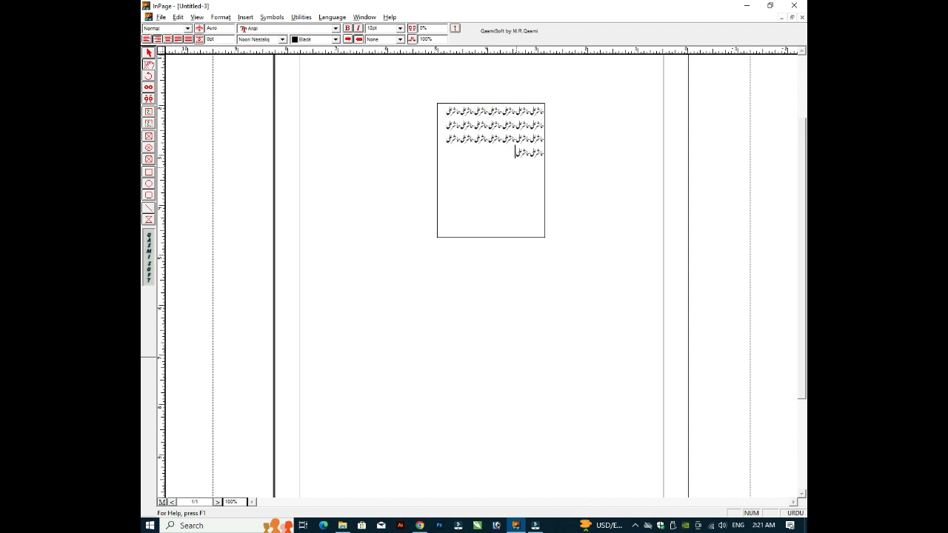
{"action": "key", "text": "ctrl+v"}
{"action": "key", "text": "ctrl+v"}
{"action": "key", "text": "ctrl+v"}
{"action": "key", "text": "ctrl+v"}
{"action": "key", "text": "ctrl+v"}
{"action": "key", "text": "ctrl+v"}
{"action": "key", "text": "ctrl+v"}
{"action": "key", "text": "ctrl+v"}
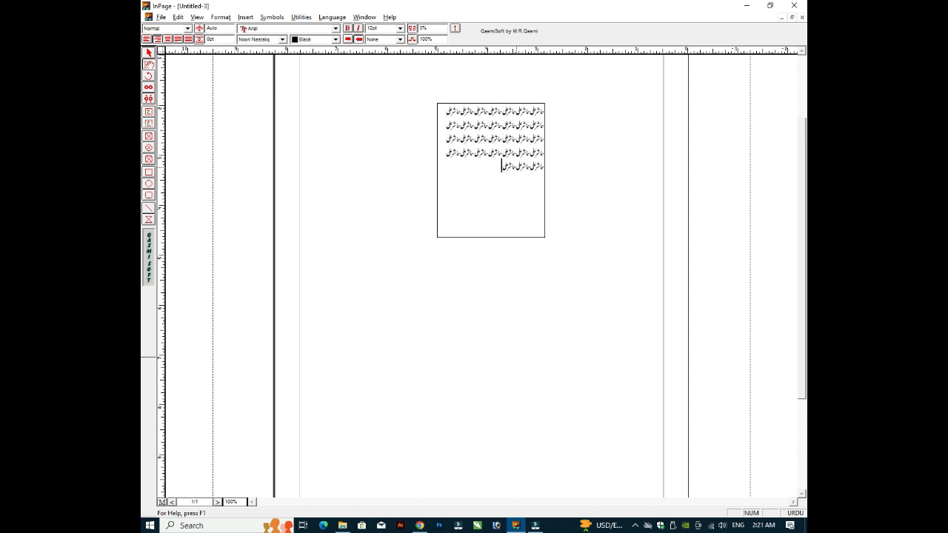
{"action": "key", "text": "ctrl+v"}
{"action": "key", "text": "ctrl+v"}
{"action": "key", "text": "ctrl+v"}
{"action": "key", "text": "ctrl+v"}
{"action": "key", "text": "ctrl+v"}
{"action": "key", "text": "ctrl+v"}
{"action": "key", "text": "ctrl+v"}
{"action": "key", "text": "ctrl+v"}
{"action": "key", "text": "ctrl+v"}
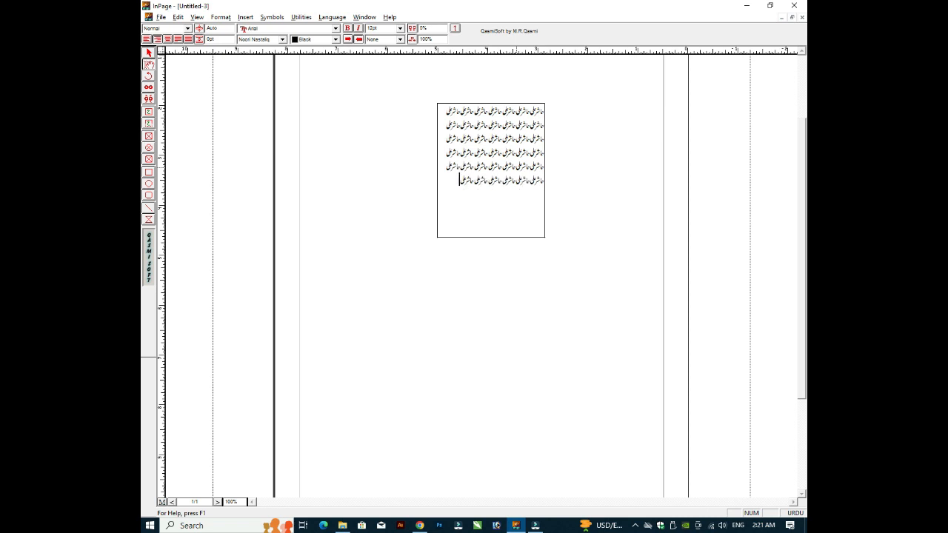
{"action": "key", "text": "ctrl+v"}
{"action": "key", "text": "ctrl+v"}
{"action": "key", "text": "ctrl+v"}
{"action": "key", "text": "ctrl+v"}
{"action": "key", "text": "ctrl+v"}
{"action": "key", "text": "ctrl+v"}
{"action": "key", "text": "ctrl+v"}
{"action": "key", "text": "ctrl+v"}
{"action": "key", "text": "ctrl+v"}
{"action": "key", "text": "ctrl+v"}
{"action": "key", "text": "ctrl+v"}
{"action": "key", "text": "ctrl+v"}
{"action": "key", "text": "ctrl+v"}
{"action": "key", "text": "ctrl+v"}
{"action": "key", "text": "ctrl+v"}
{"action": "key", "text": "ctrl+v"}
{"action": "key", "text": "ctrl+v"}
{"action": "key", "text": "ctrl+v"}
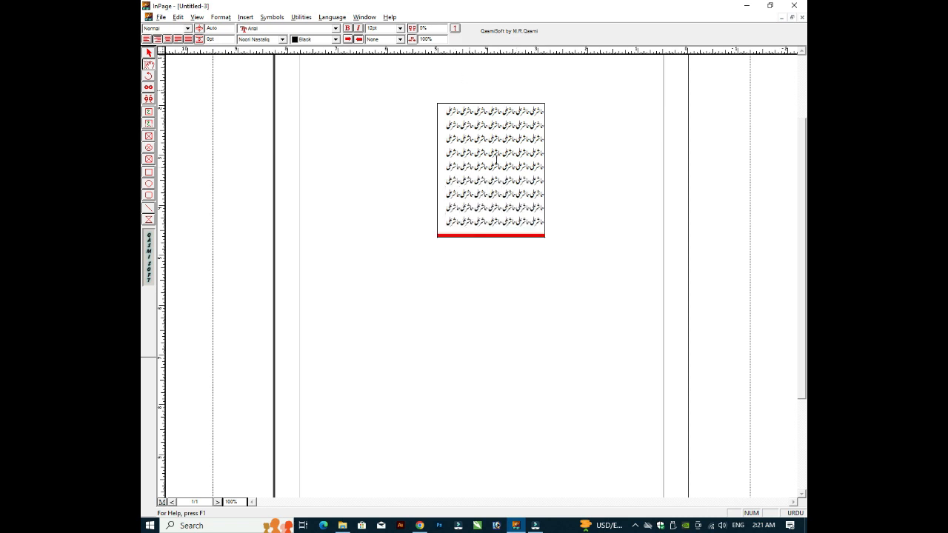
Select the whole Urdu text box with the Arrow tool
{"action": "left_click", "coordinate": [494, 178]}
{"action": "left_click", "coordinate": [149, 54]}
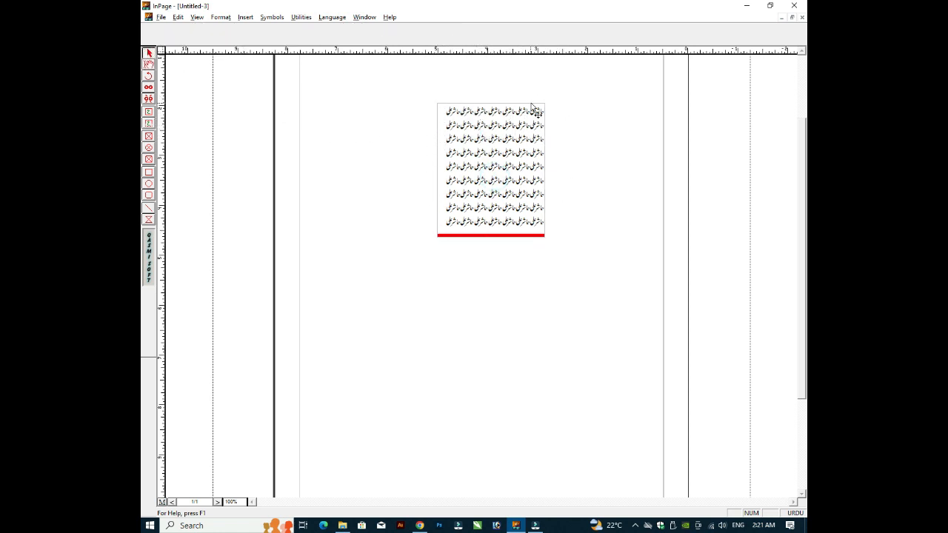
{"action": "left_click", "coordinate": [500, 150]}
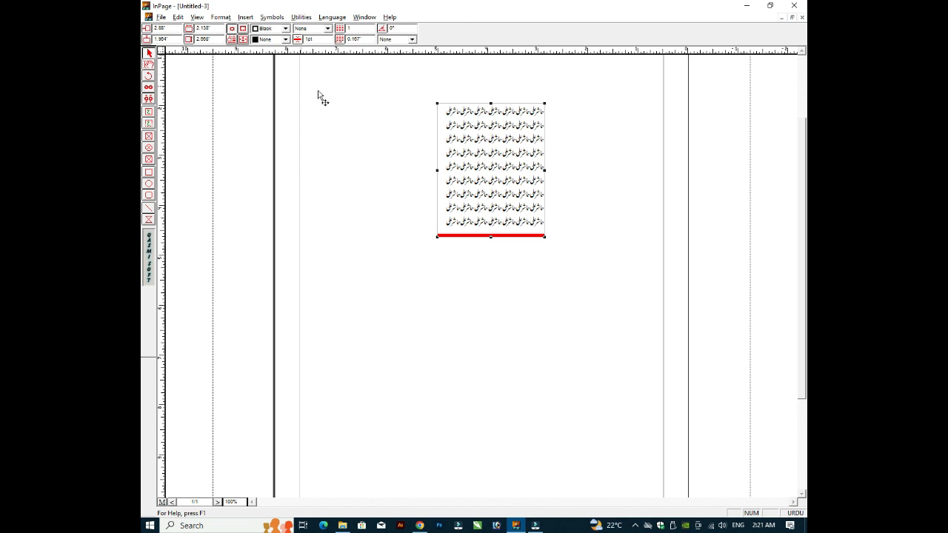
{"action": "left_click", "coordinate": [494, 146]}
Give the text box a dashed border pattern with 2pt thickness
{"action": "left_click", "coordinate": [328, 29]}
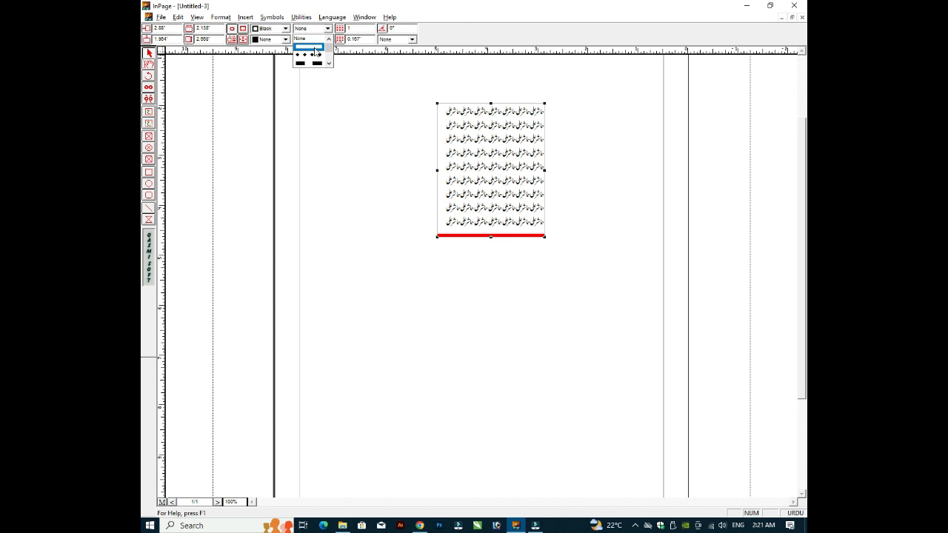
{"action": "left_click", "coordinate": [317, 49]}
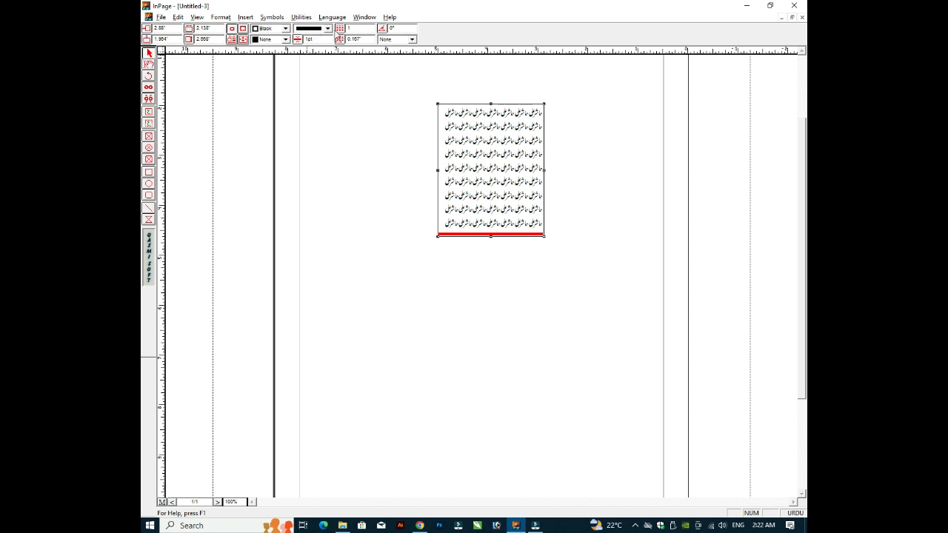
{"action": "left_click", "coordinate": [327, 28]}
{"action": "left_click", "coordinate": [312, 63]}
{"action": "left_click", "coordinate": [317, 38]}
{"action": "key", "text": "Return"}
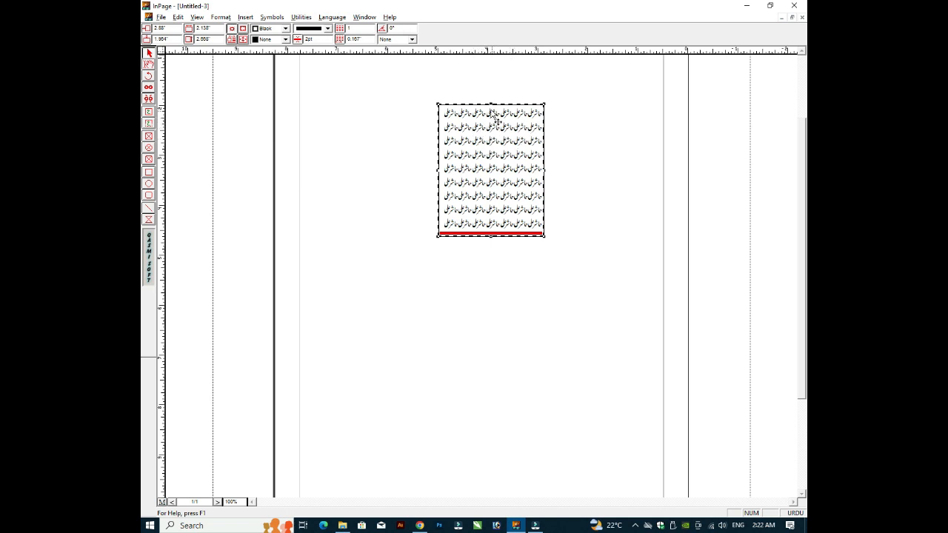
{"action": "key", "text": "ctrl+2"}
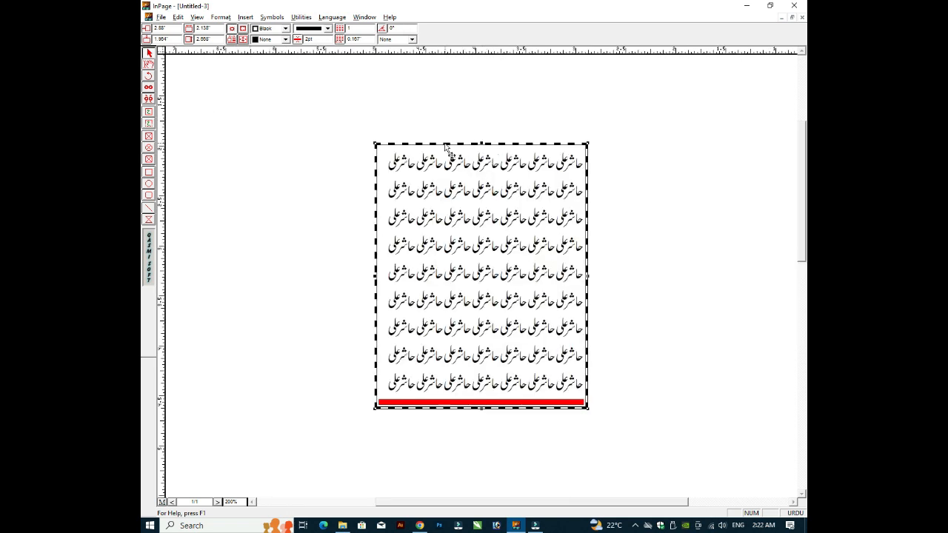
Try solid, thick-dash and wavy border patterns, finishing with a solid line border
{"action": "left_click", "coordinate": [329, 28]}
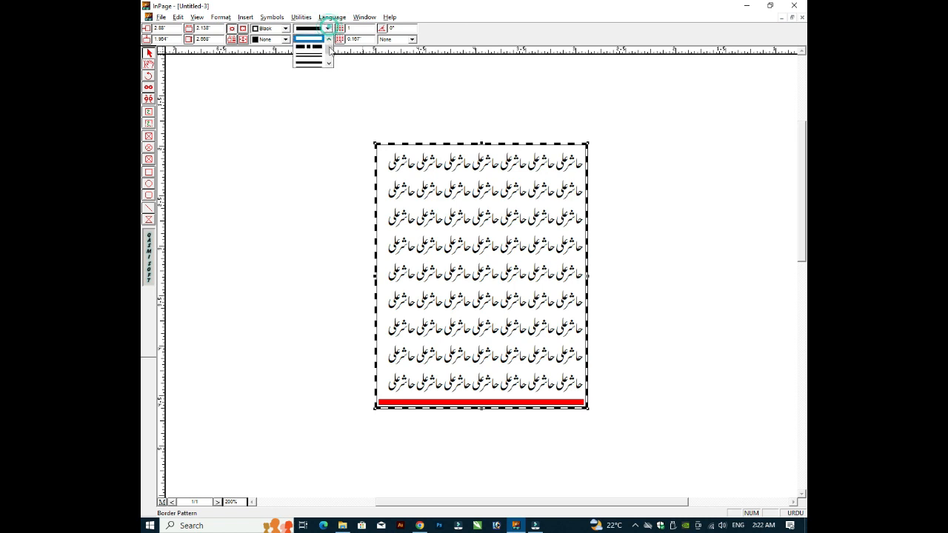
{"action": "left_click", "coordinate": [328, 47]}
{"action": "left_click", "coordinate": [313, 48]}
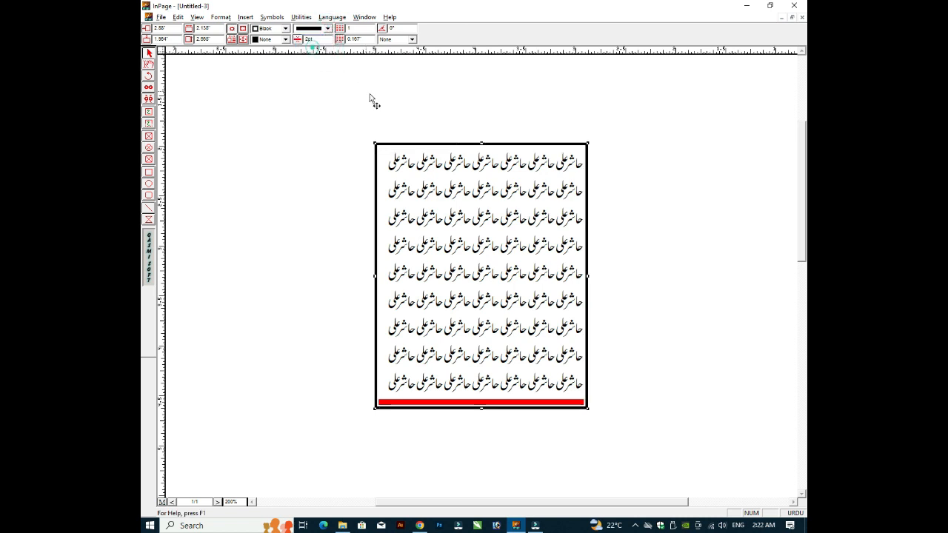
{"action": "left_click", "coordinate": [328, 30]}
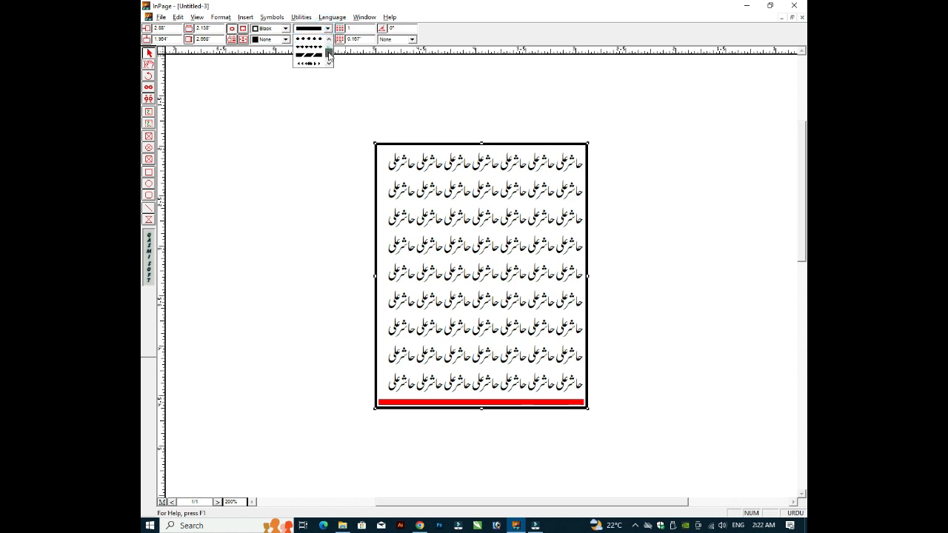
{"action": "left_click", "coordinate": [309, 55]}
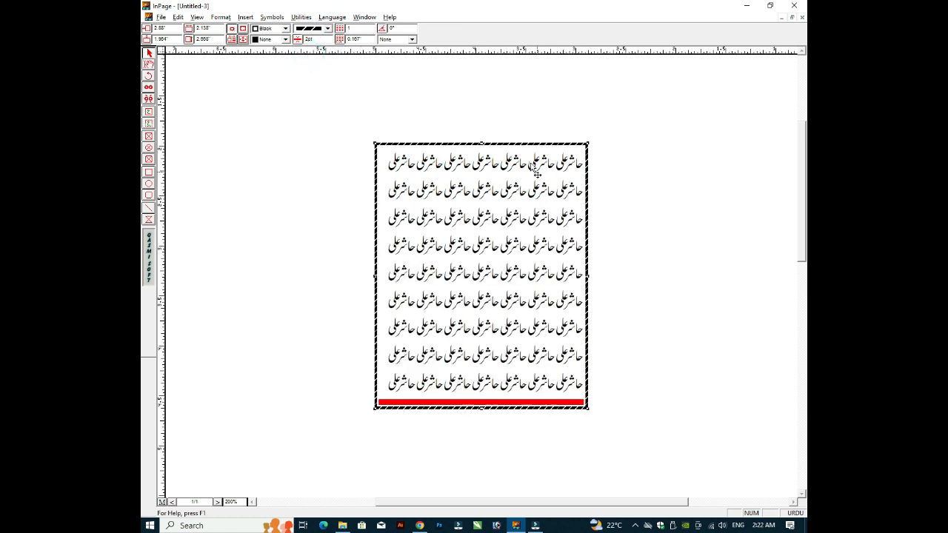
{"action": "left_click", "coordinate": [327, 28]}
{"action": "scroll", "coordinate": [331, 60], "scroll_direction": "down", "scroll_amount": 2}
{"action": "left_click", "coordinate": [328, 60]}
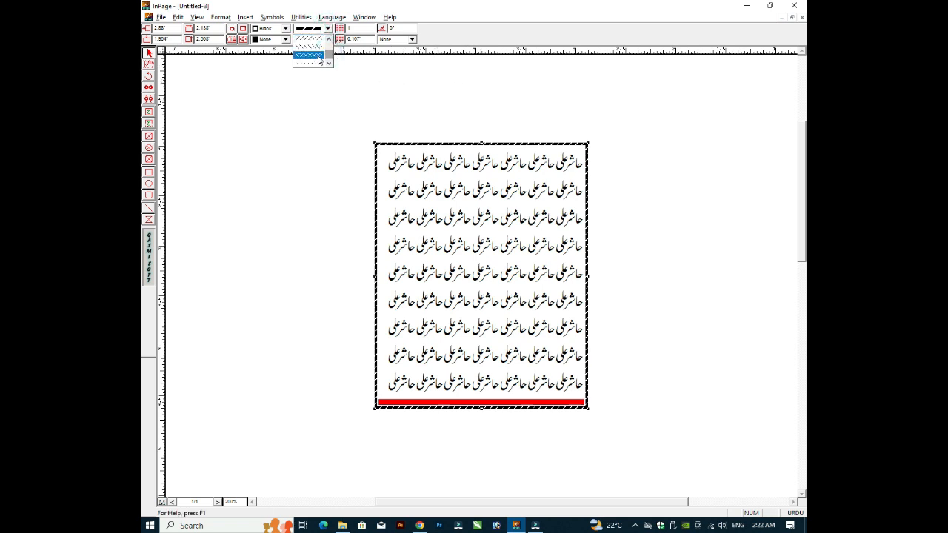
{"action": "left_click", "coordinate": [311, 56]}
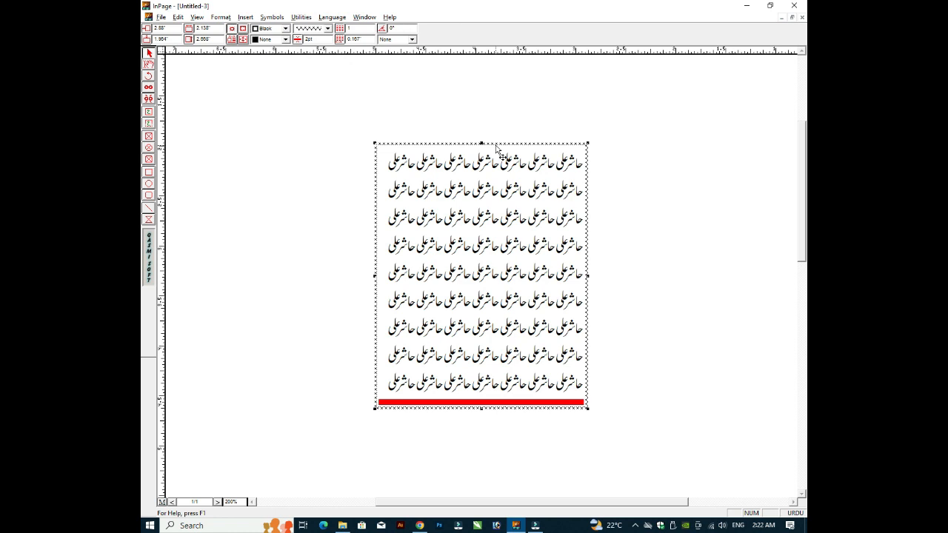
{"action": "left_click", "coordinate": [328, 28]}
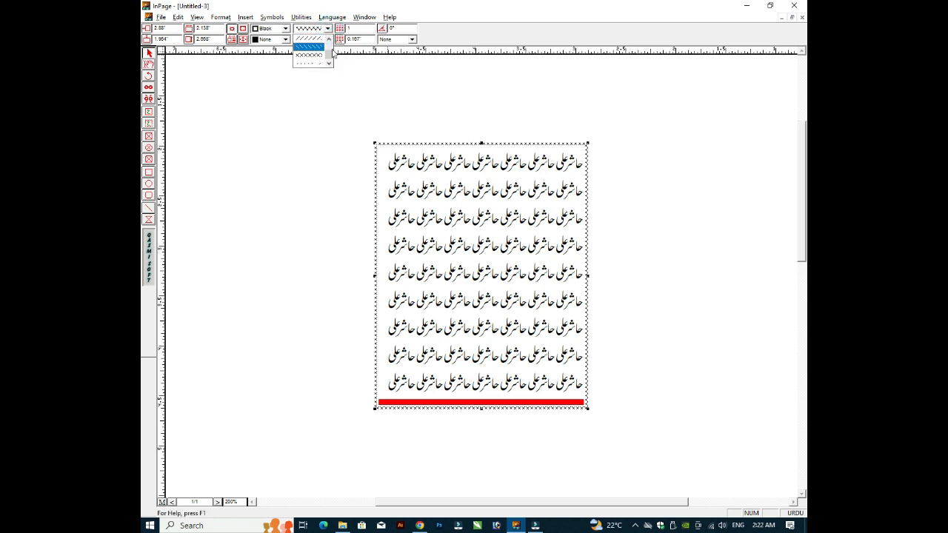
{"action": "left_click", "coordinate": [328, 59]}
{"action": "left_click", "coordinate": [317, 45]}
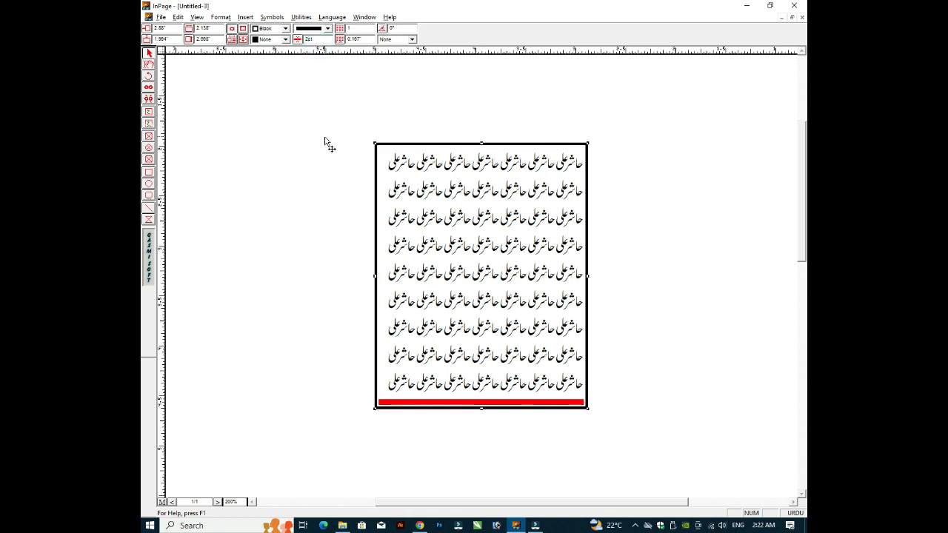
Put the caret in the first text line and set the view to 100%
{"action": "left_click", "coordinate": [148, 65]}
{"action": "left_click", "coordinate": [424, 158]}
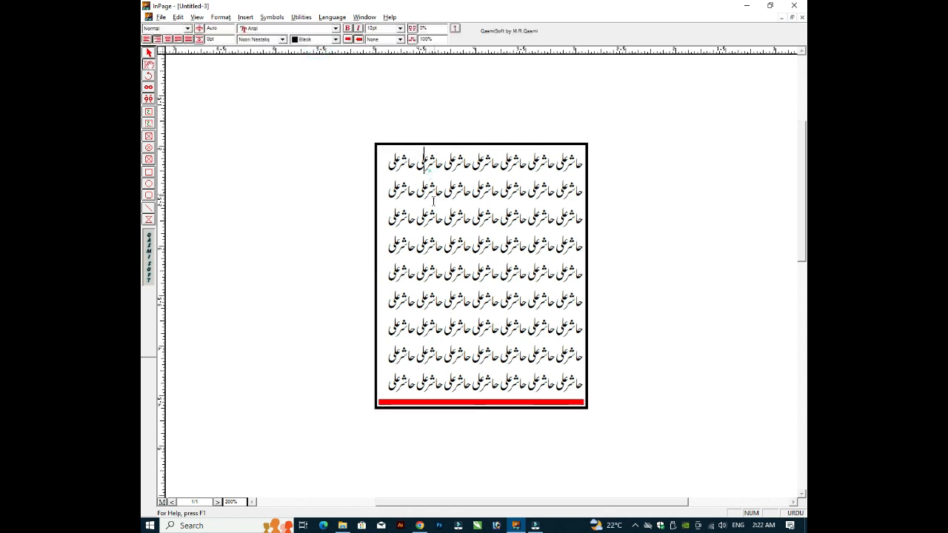
{"action": "key", "text": "ctrl+5"}
{"action": "key", "text": "ctrl+1"}
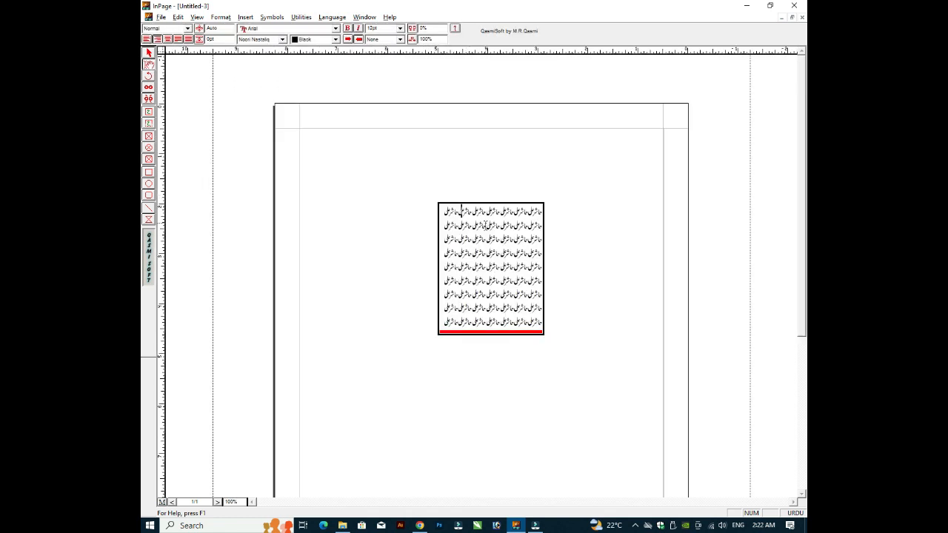
Move the Urdu text box up to the page's top-left area
{"action": "left_click", "coordinate": [148, 54]}
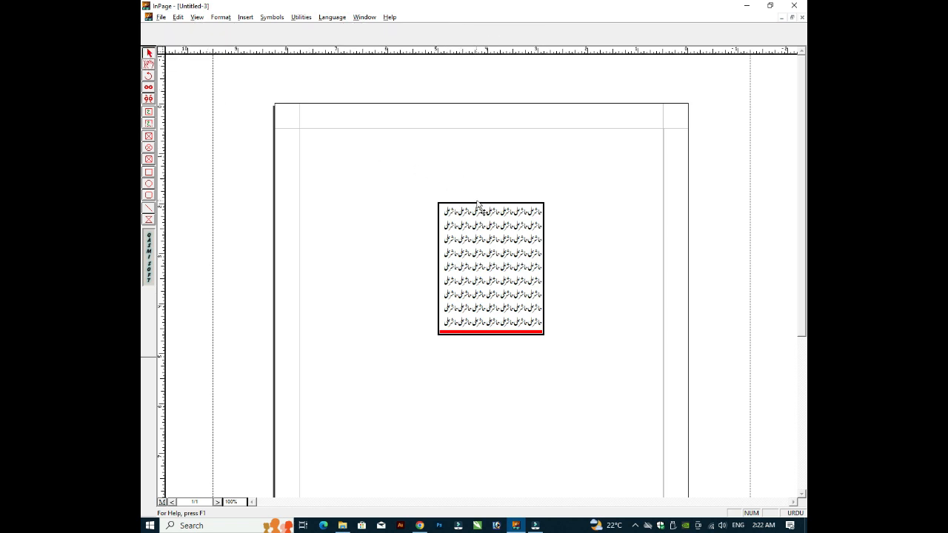
{"action": "left_click", "coordinate": [476, 200]}
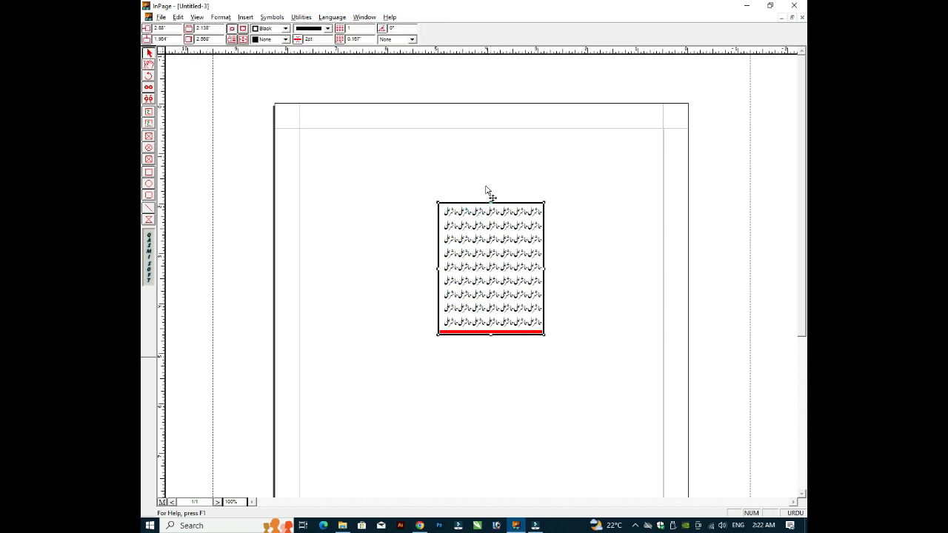
{"action": "left_click_drag", "start_coordinate": [489, 201], "coordinate": [478, 147]}
{"action": "left_click", "coordinate": [473, 152]}
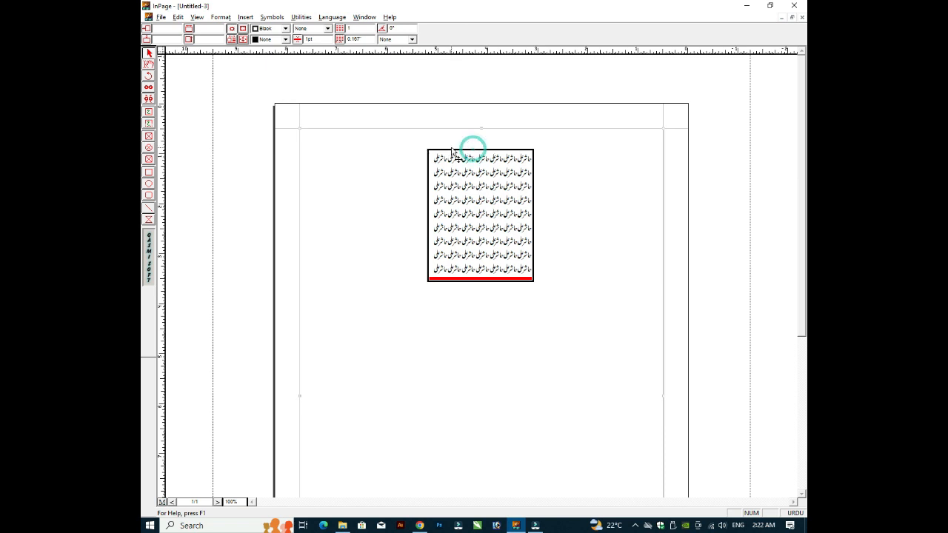
{"action": "left_click", "coordinate": [452, 151]}
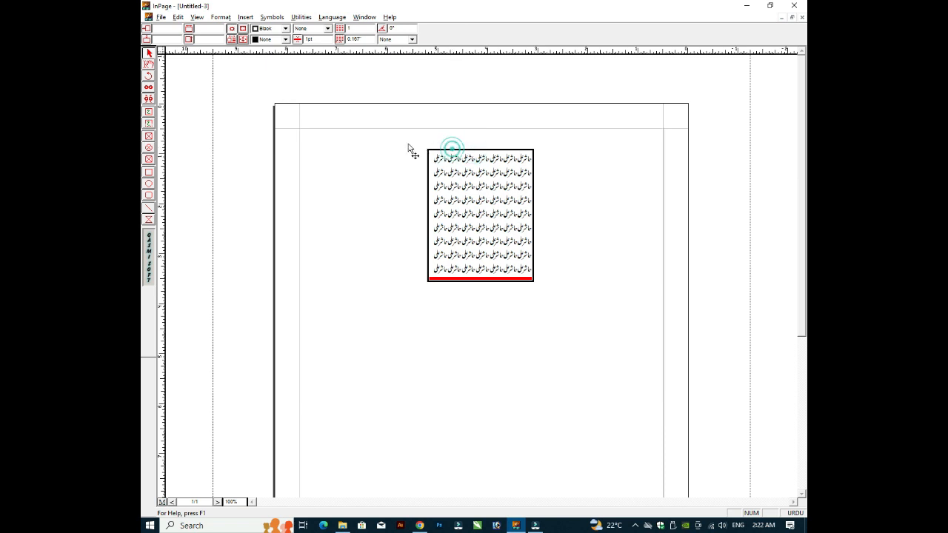
{"action": "left_click", "coordinate": [454, 149]}
{"action": "left_click", "coordinate": [503, 153]}
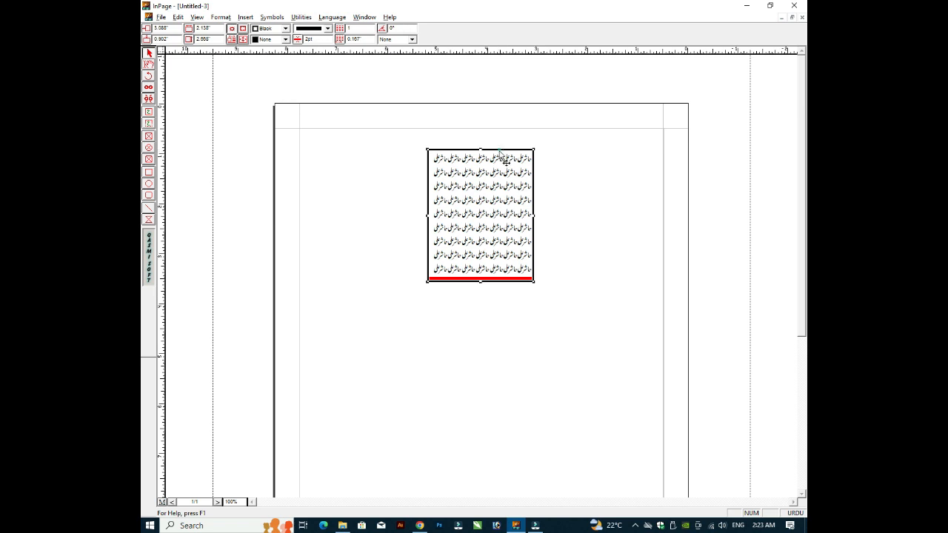
{"action": "left_click_drag", "start_coordinate": [500, 154], "coordinate": [457, 155]}
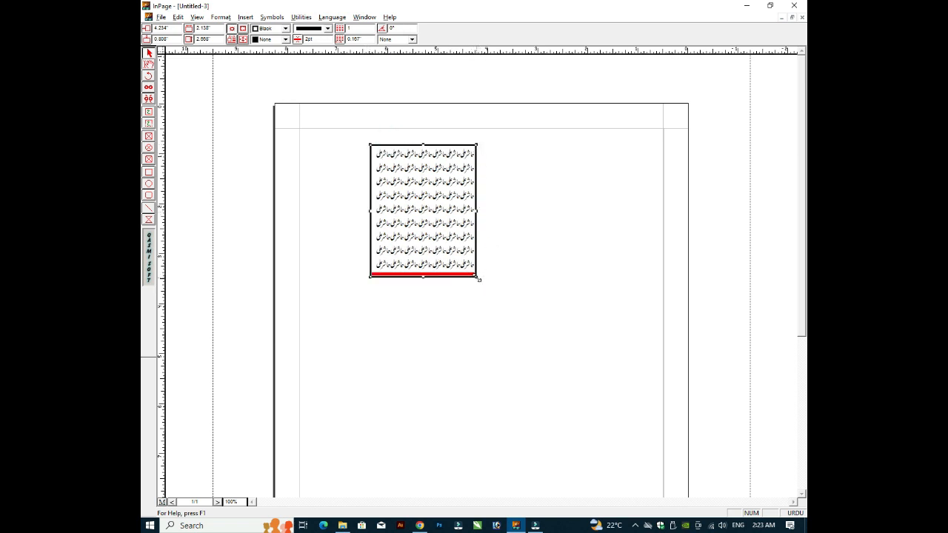
Drag the box's corner to widen it across the page so lines reflow
{"action": "left_click_drag", "start_coordinate": [478, 279], "coordinate": [524, 320]}
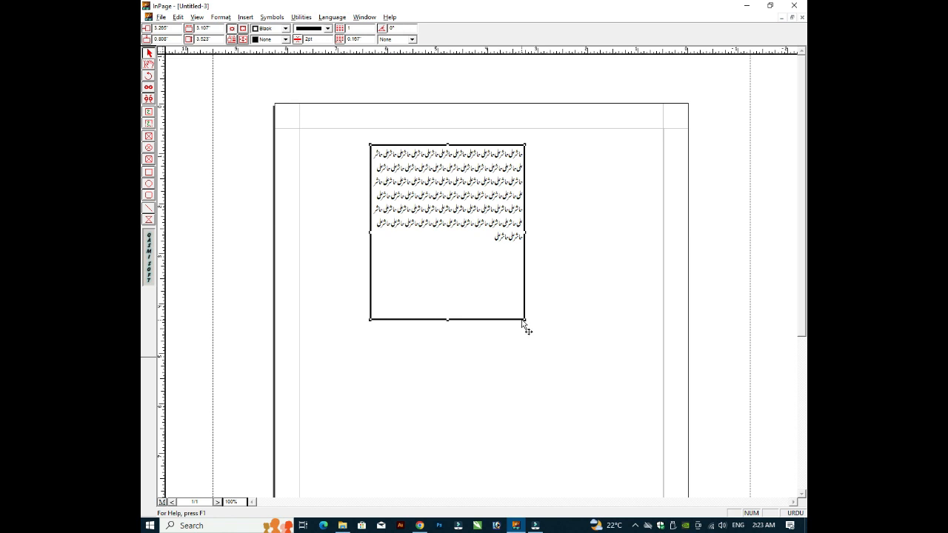
{"action": "left_click_drag", "start_coordinate": [524, 320], "coordinate": [599, 260]}
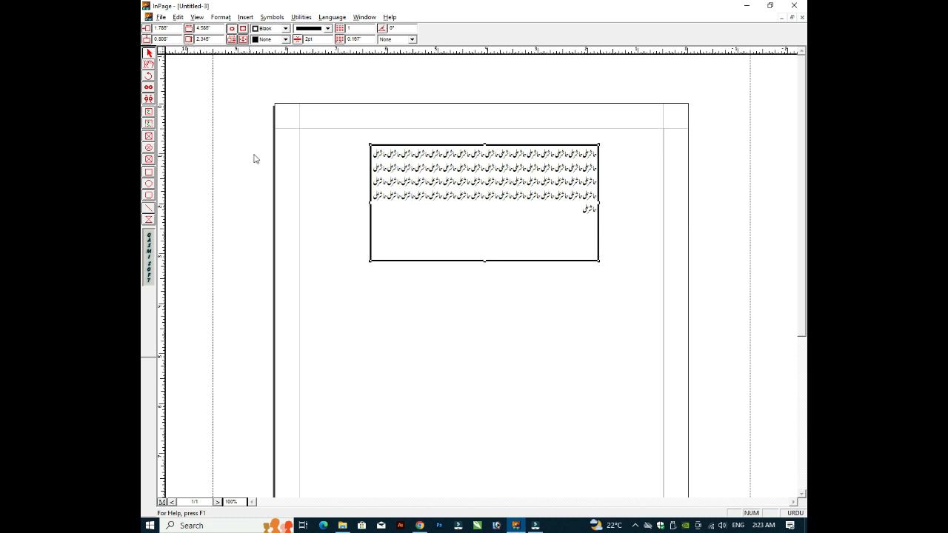
{"action": "left_click", "coordinate": [148, 123]}
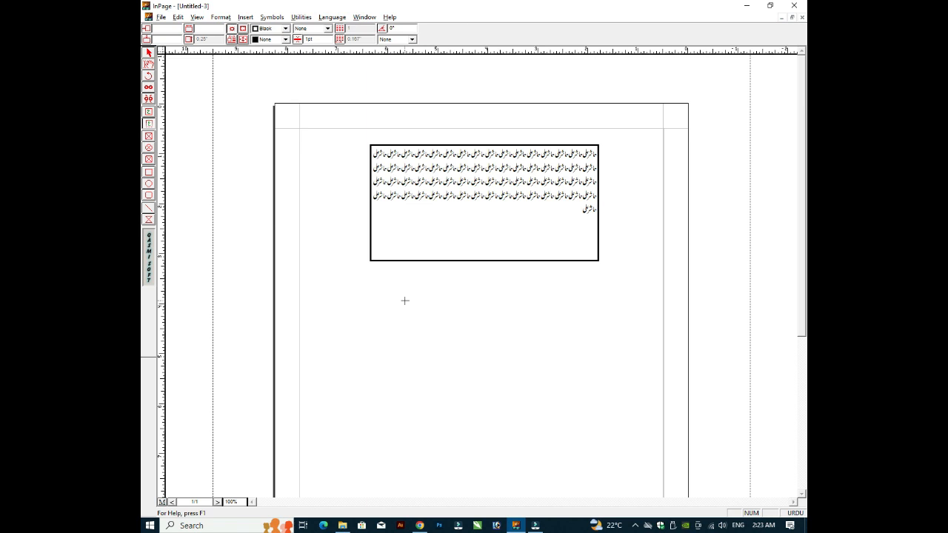
Draw a small text box below the first one and select it
{"action": "mouse_move", "coordinate": [405, 301]}
{"action": "left_mouse_down"}
{"action": "mouse_move", "coordinate": [443, 313]}
{"action": "mouse_move", "coordinate": [558, 314]}
{"action": "left_mouse_up"}
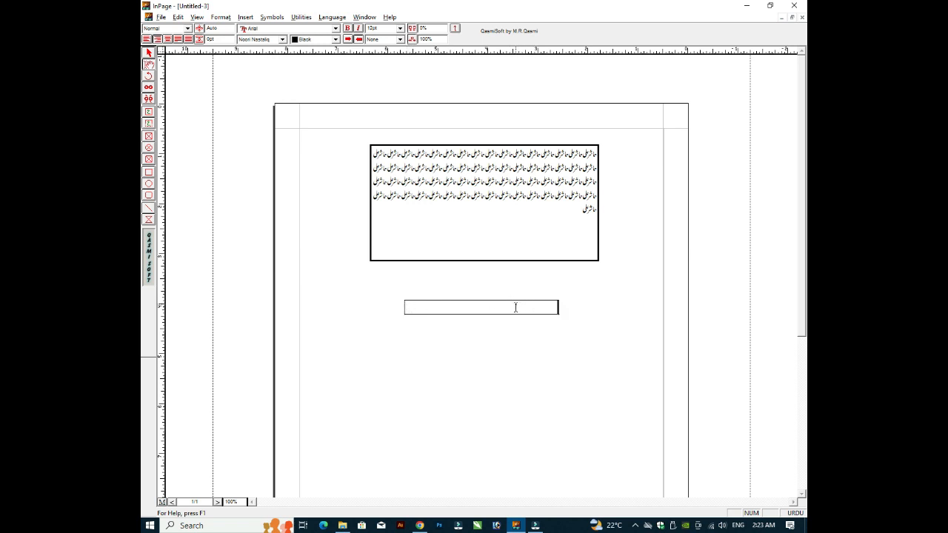
{"action": "left_click", "coordinate": [442, 305]}
{"action": "left_click", "coordinate": [148, 53]}
{"action": "left_click", "coordinate": [453, 310]}
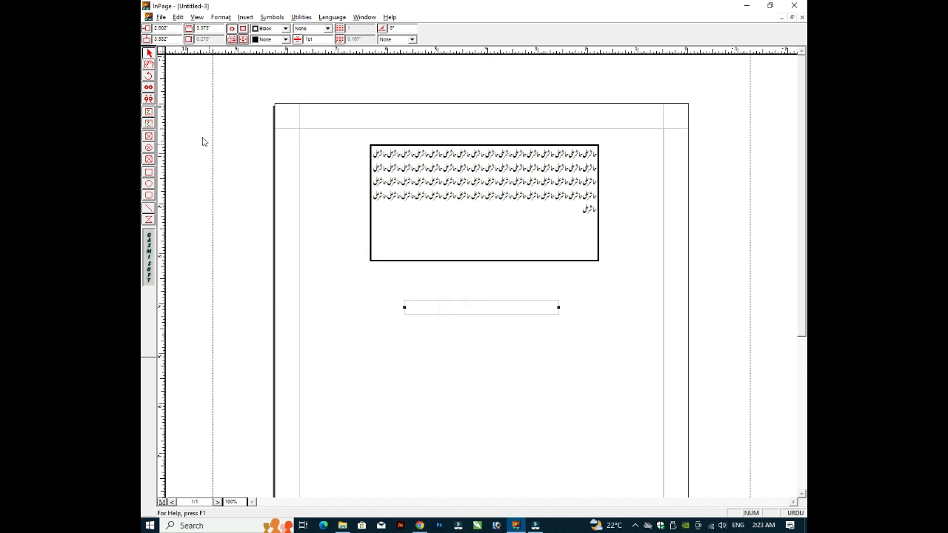
Type three Urdu lines (اسداس, سادفاسدفاسدفاسفاس, ادفاس) into the small box
{"action": "left_click", "coordinate": [149, 64]}
{"action": "left_click", "coordinate": [475, 309]}
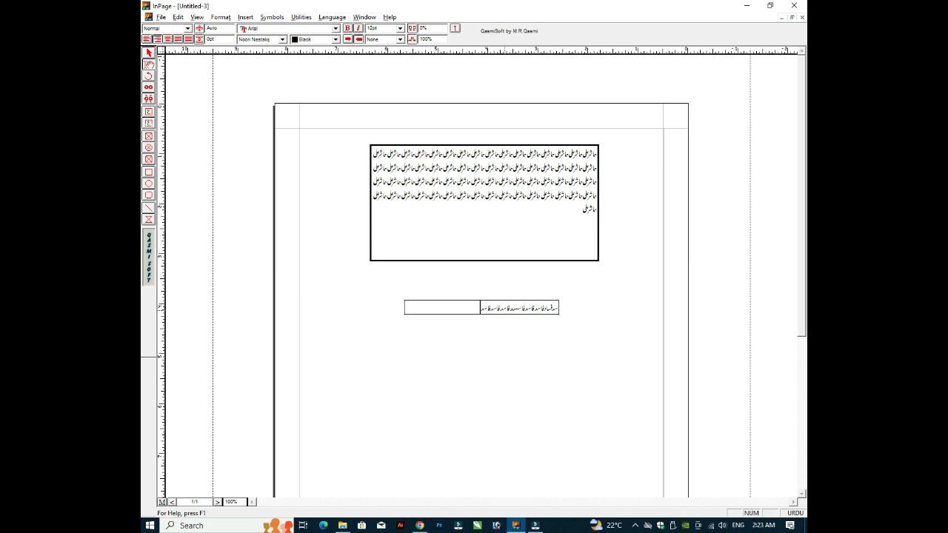
{"action": "type", "text": "اسداس"}
{"action": "key", "text": "Return"}
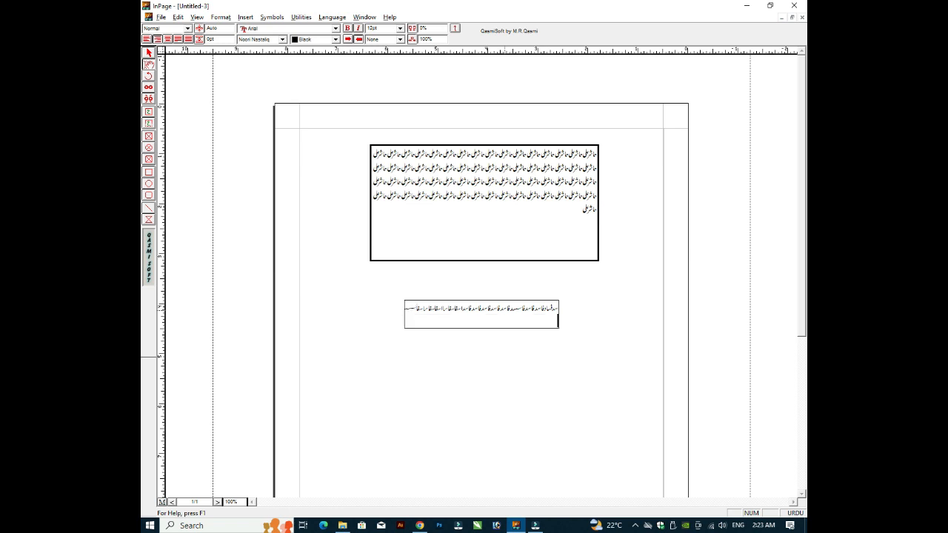
{"action": "type", "text": "سادفاسدفاسدفاسفاس"}
{"action": "key", "text": "Return"}
{"action": "type", "text": "ادفاس"}
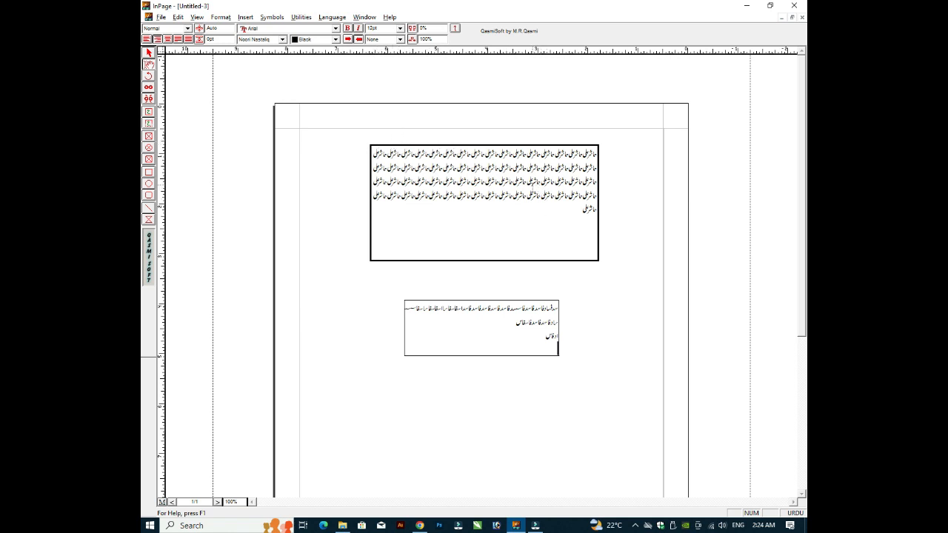
{"action": "left_click", "coordinate": [148, 53]}
Select the boxes and place the caret in various lines of both text boxes
{"action": "left_click", "coordinate": [421, 213]}
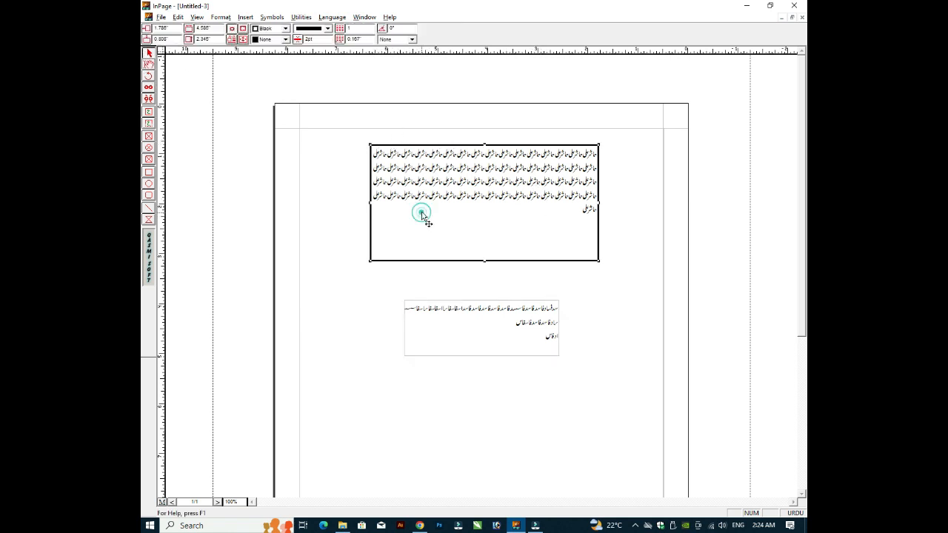
{"action": "left_click", "coordinate": [490, 317]}
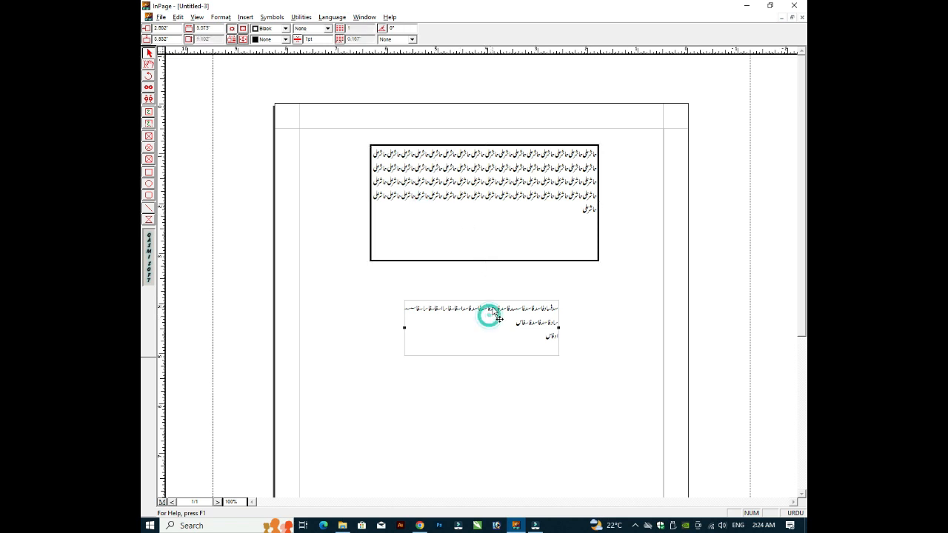
{"action": "left_click", "coordinate": [271, 139]}
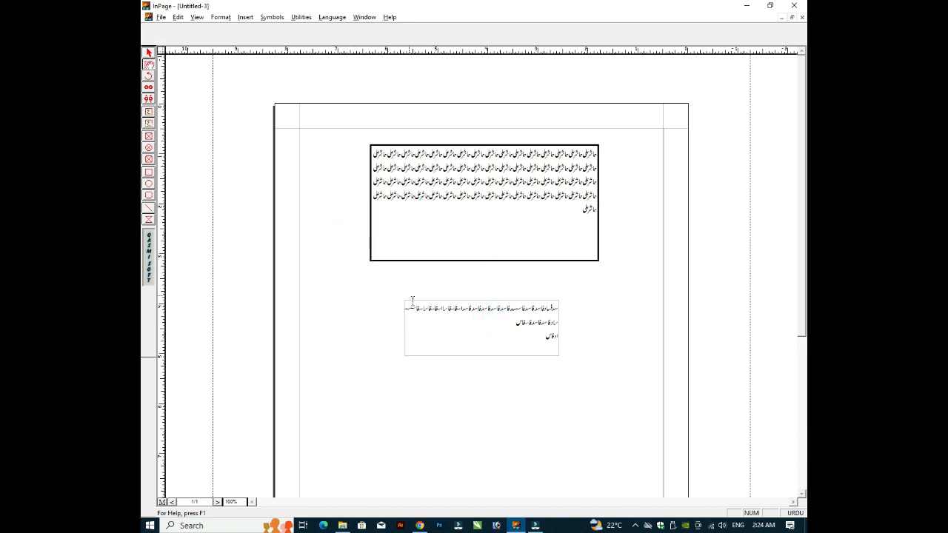
{"action": "left_click", "coordinate": [515, 343]}
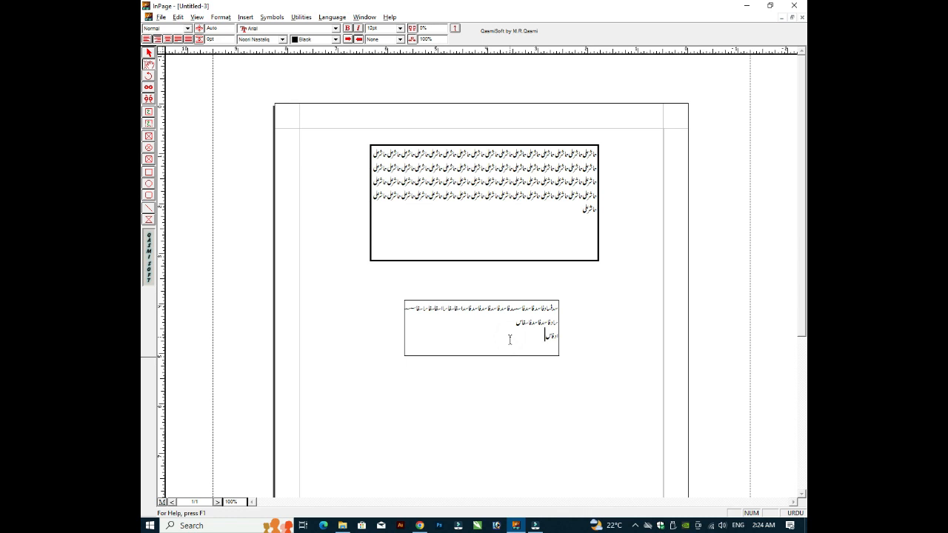
{"action": "left_click", "coordinate": [501, 329]}
{"action": "left_click", "coordinate": [483, 310]}
{"action": "left_click", "coordinate": [483, 311]}
{"action": "left_click", "coordinate": [452, 169]}
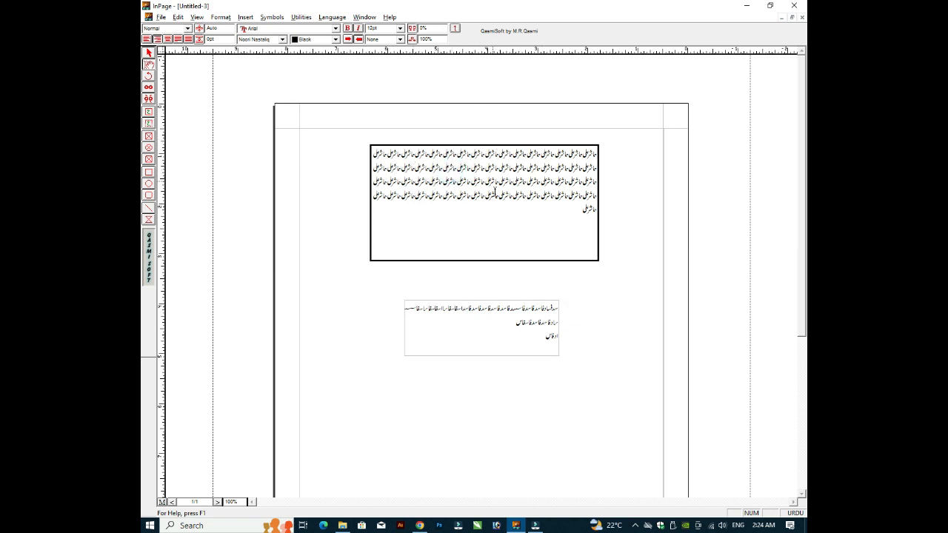
{"action": "left_click", "coordinate": [493, 304]}
{"action": "left_click", "coordinate": [498, 194]}
Give the small lower text box a solid border with 2 pt width
{"action": "left_click", "coordinate": [148, 52]}
{"action": "left_click", "coordinate": [434, 347]}
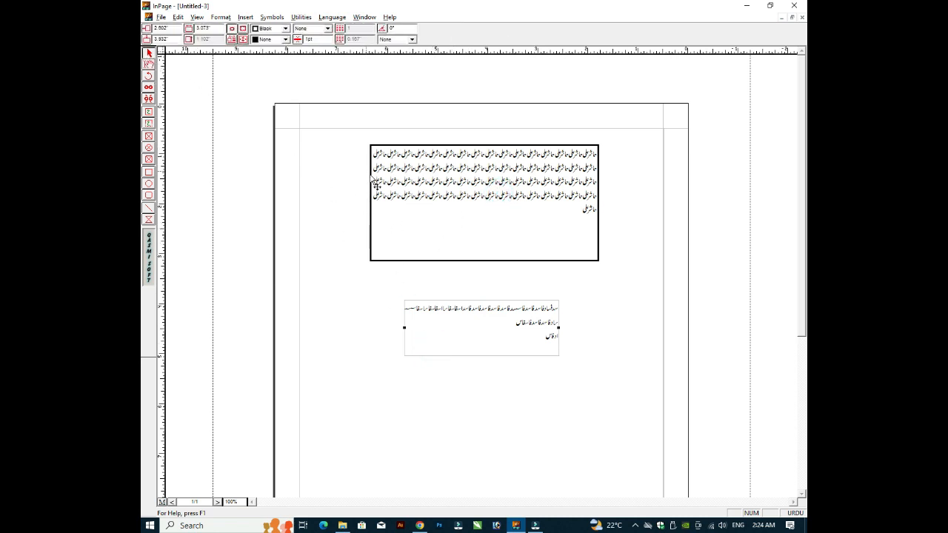
{"action": "left_click", "coordinate": [328, 28]}
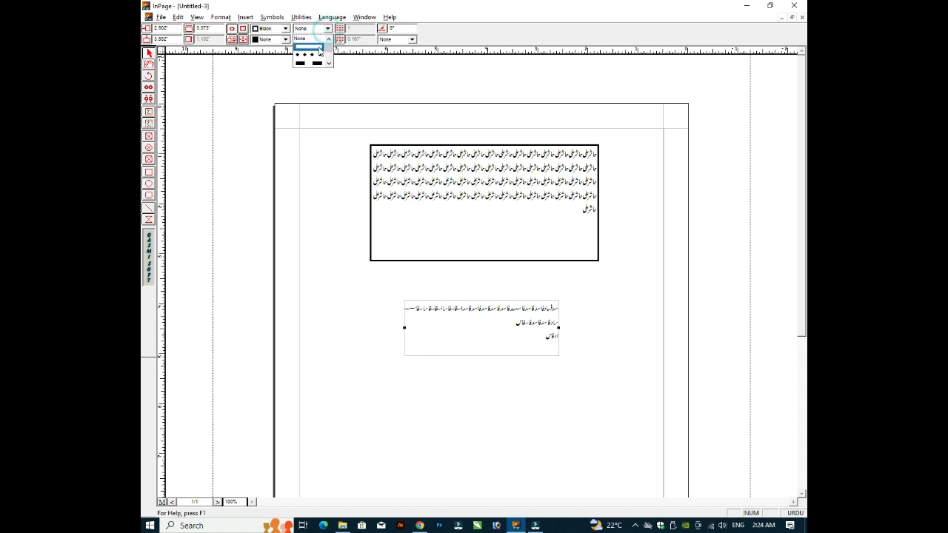
{"action": "left_click", "coordinate": [317, 47]}
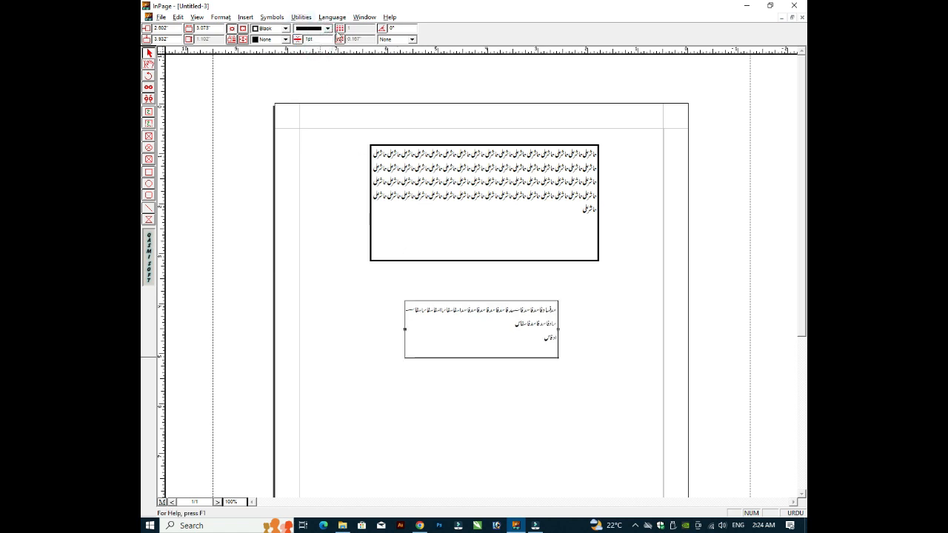
{"action": "left_click", "coordinate": [328, 28]}
{"action": "left_click", "coordinate": [318, 38]}
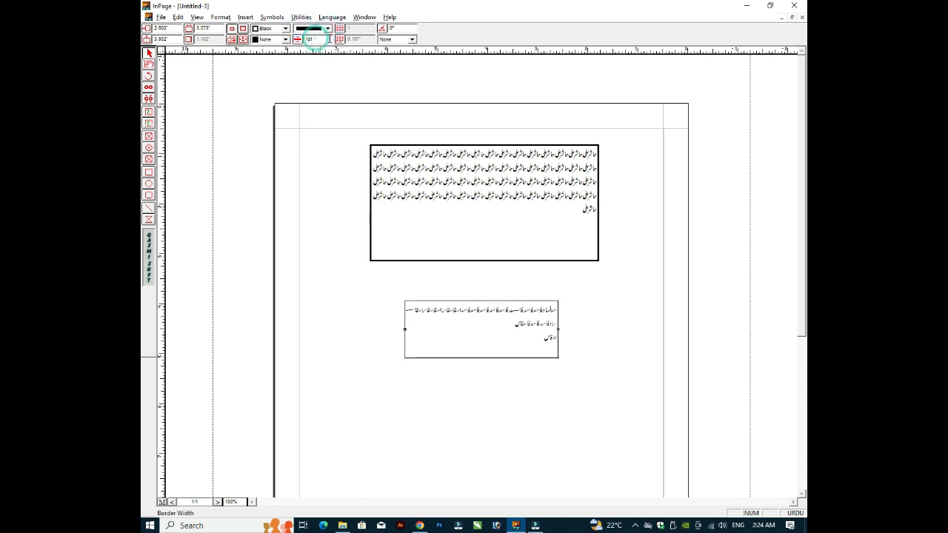
{"action": "type", "text": "2"}
{"action": "key", "text": "Return"}
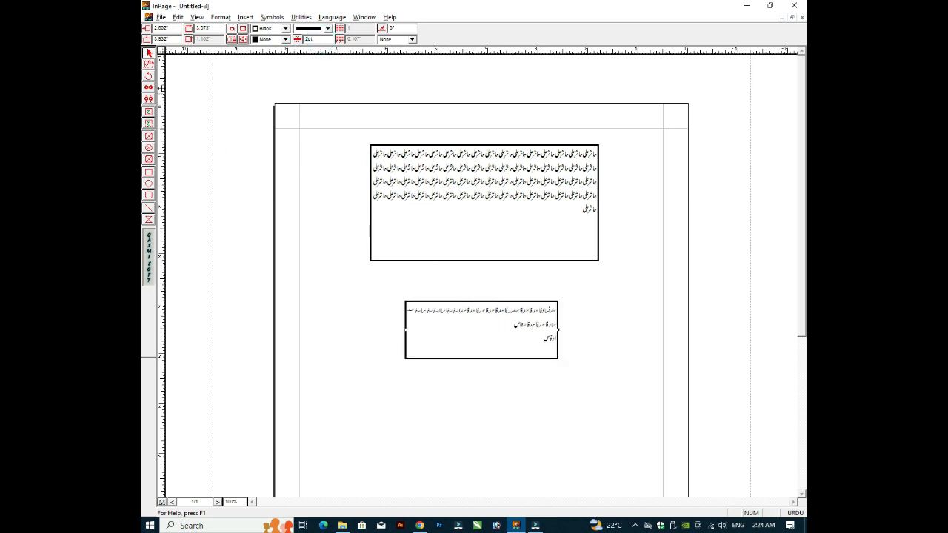
{"action": "left_click", "coordinate": [148, 75]}
Create a new A4 document and add empty lines until it reaches five pages
{"action": "key", "text": "ctrl+n"}
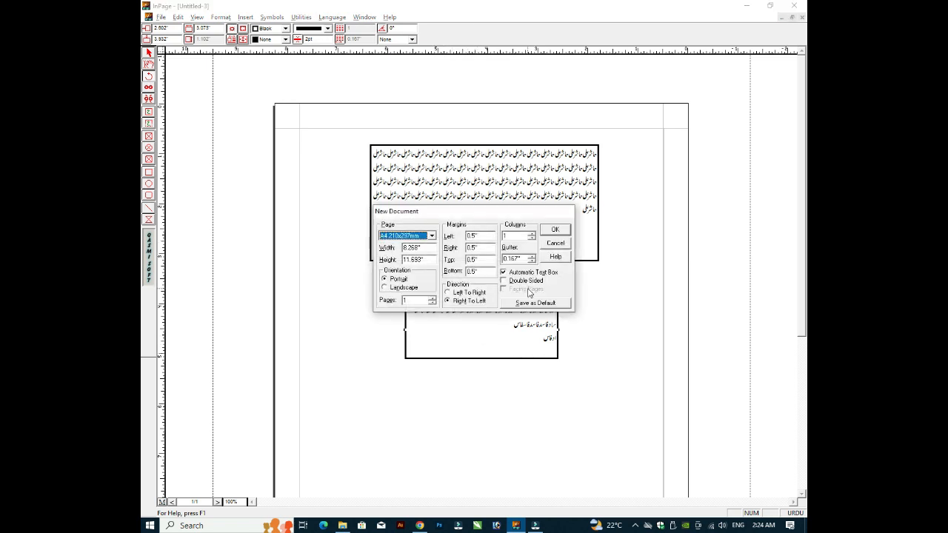
{"action": "key", "text": "Return"}
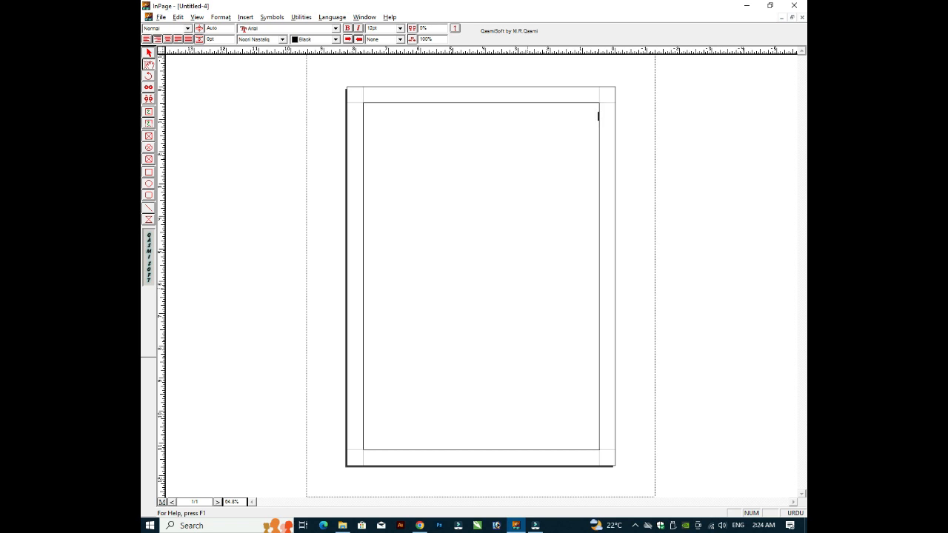
{"action": "key", "text": "Return"}
{"action": "key", "text": "Return"}
{"action": "key", "text": "Return"}
{"action": "key", "text": "Return"}
{"action": "key", "text": "Return"}
{"action": "key", "text": "Return"}
{"action": "key", "text": "Return"}
{"action": "key", "text": "Return"}
{"action": "key", "text": "Return"}
{"action": "key", "text": "Return"}
{"action": "key", "text": "Return"}
{"action": "key", "text": "Return"}
{"action": "key", "text": "Return"}
{"action": "key", "text": "Return"}
{"action": "key", "text": "Return"}
{"action": "key", "text": "Return"}
{"action": "key", "text": "Return"}
{"action": "key", "text": "Return"}
{"action": "key", "text": "Return"}
{"action": "key", "text": "Return"}
{"action": "key", "text": "Return"}
{"action": "key", "text": "Return"}
{"action": "key", "text": "Return"}
{"action": "key", "text": "Return"}
{"action": "key", "text": "Return"}
{"action": "key", "text": "Return"}
{"action": "key", "text": "Return"}
{"action": "key", "text": "Return"}
{"action": "key", "text": "Return"}
{"action": "key", "text": "Return"}
{"action": "key", "text": "Return"}
{"action": "key", "text": "Return"}
{"action": "key", "text": "Return"}
{"action": "key", "text": "Return"}
{"action": "key", "text": "Return"}
{"action": "key", "text": "Return"}
{"action": "key", "text": "Return"}
{"action": "key", "text": "Return"}
{"action": "key", "text": "Return"}
{"action": "key", "text": "Return"}
{"action": "key", "text": "Return"}
{"action": "key", "text": "Return"}
{"action": "key", "text": "Return"}
{"action": "key", "text": "Return"}
{"action": "key", "text": "Return"}
{"action": "key", "text": "Return"}
{"action": "key", "text": "Return"}
{"action": "key", "text": "Return"}
{"action": "key", "text": "Return"}
{"action": "key", "text": "Return"}
{"action": "key", "text": "Return"}
{"action": "key", "text": "Return"}
{"action": "key", "text": "Return"}
{"action": "key", "text": "Return"}
{"action": "key", "text": "Return"}
{"action": "key", "text": "Return"}
{"action": "key", "text": "Return"}
{"action": "key", "text": "Return"}
{"action": "key", "text": "Return"}
{"action": "key", "text": "Return"}
{"action": "key", "text": "BackSpace"}
{"action": "key", "text": "BackSpace"}
{"action": "key", "text": "BackSpace"}
{"action": "key", "text": "BackSpace"}
{"action": "left_click", "coordinate": [504, 143]}
{"action": "left_click", "coordinate": [471, 438]}
{"action": "key", "text": "Return"}
{"action": "key", "text": "Return"}
{"action": "key", "text": "Return"}
{"action": "key", "text": "Return"}
{"action": "key", "text": "Return"}
{"action": "key", "text": "Return"}
{"action": "key", "text": "Return"}
{"action": "key", "text": "Return"}
{"action": "key", "text": "Return"}
{"action": "key", "text": "Return"}
{"action": "key", "text": "Return"}
{"action": "key", "text": "Return"}
{"action": "key", "text": "Return"}
{"action": "key", "text": "Return"}
{"action": "key", "text": "Return"}
{"action": "key", "text": "Return"}
{"action": "key", "text": "Return"}
{"action": "key", "text": "Return"}
{"action": "key", "text": "Return"}
{"action": "key", "text": "Return"}
{"action": "key", "text": "Return"}
{"action": "key", "text": "Return"}
{"action": "key", "text": "Return"}
{"action": "key", "text": "Return"}
{"action": "key", "text": "Return"}
{"action": "key", "text": "ctrl+2"}
{"action": "key", "text": "BackSpace"}
{"action": "key", "text": "BackSpace"}
{"action": "key", "text": "BackSpace"}
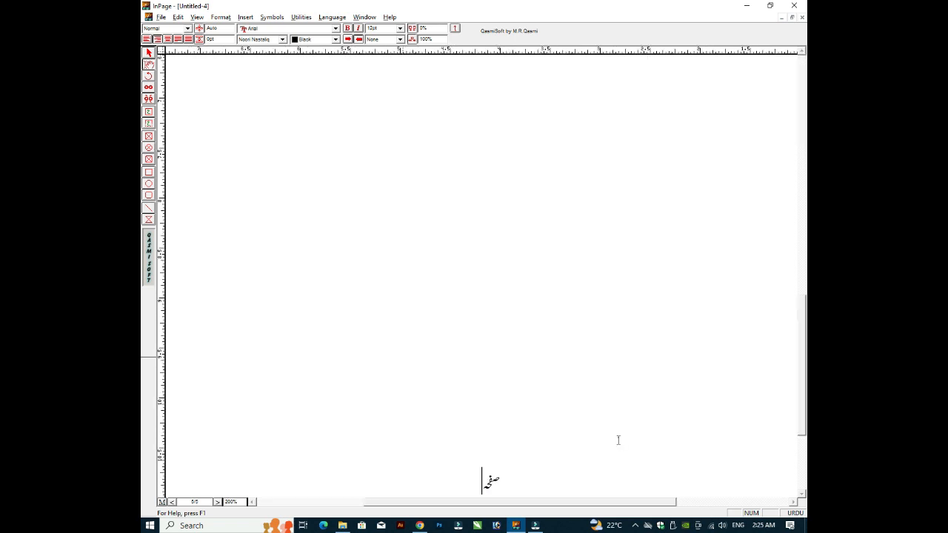
{"action": "type", "text": "نمبر"}
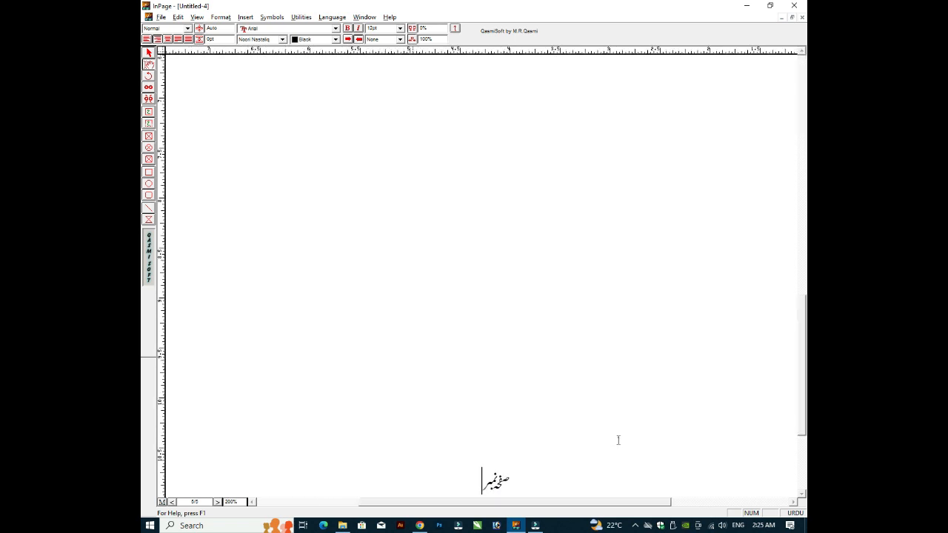
{"action": "type", "text": "2"}
{"action": "key", "text": "ctrl+5"}
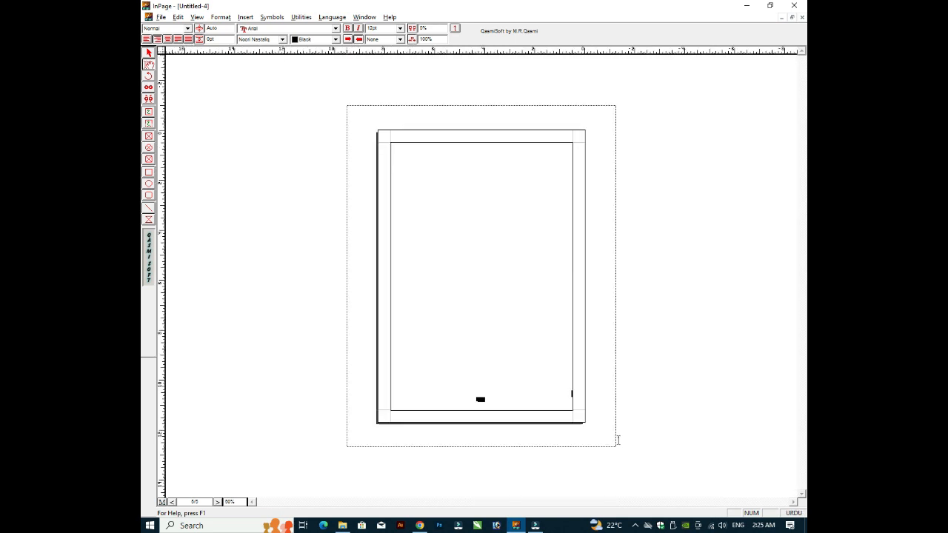
{"action": "key", "text": "ctrl+1"}
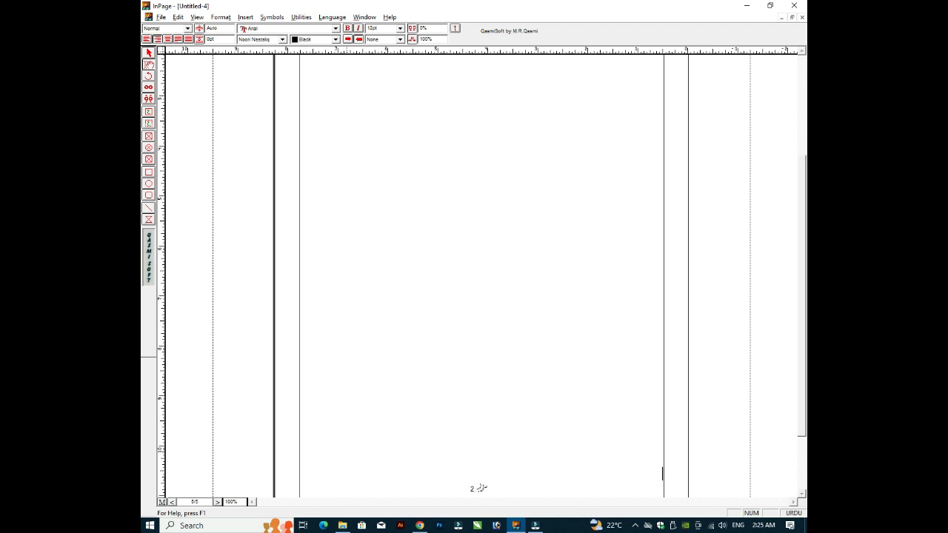
{"action": "key", "text": "ctrl+Home"}
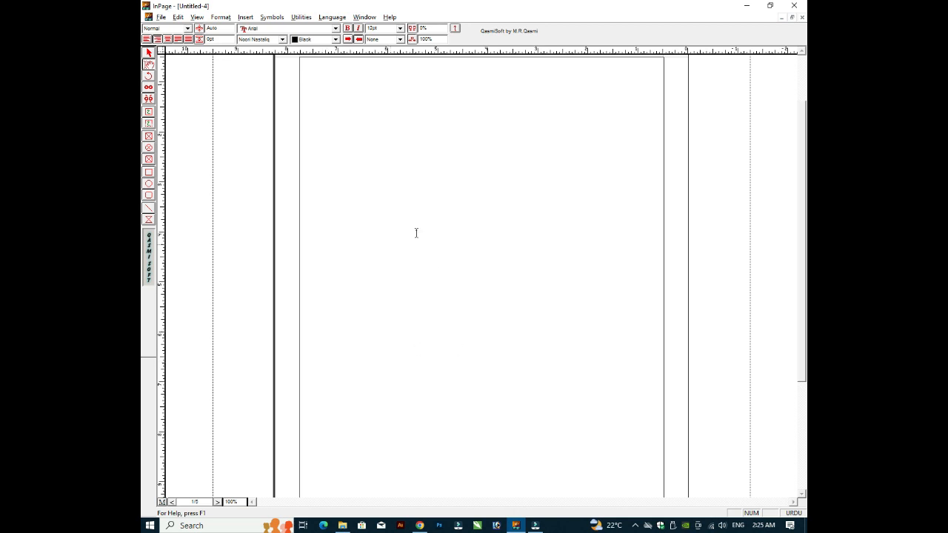
{"action": "left_click", "coordinate": [470, 218]}
{"action": "left_click_drag", "start_coordinate": [804, 282], "coordinate": [804, 239]}
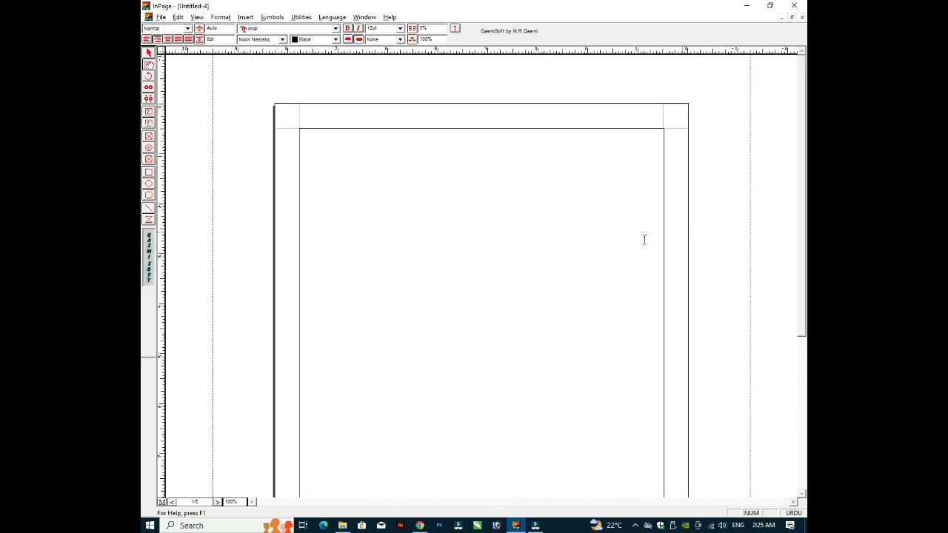
{"action": "left_click", "coordinate": [484, 328]}
Open the Page Setup dialog from the File menu
{"action": "key", "text": "alt+f"}
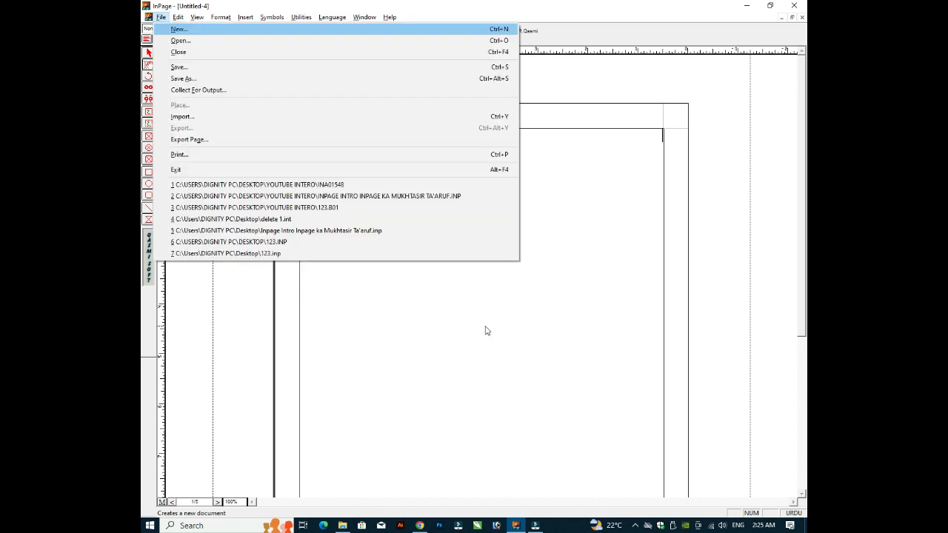
{"action": "key", "text": "Escape"}
{"action": "key", "text": "alt+f"}
{"action": "key", "text": "Right"}
{"action": "key", "text": "Right"}
{"action": "key", "text": "Escape"}
{"action": "key", "text": "alt+f"}
{"action": "key", "text": "Right"}
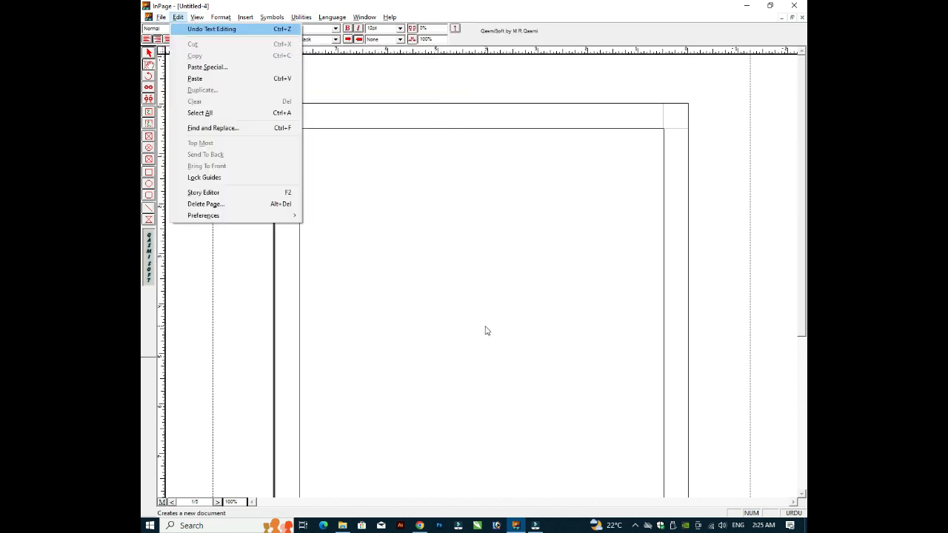
{"action": "key", "text": "Right"}
{"action": "key", "text": "Right"}
{"action": "key", "text": "Return"}
Set left, right, top and bottom margins to 1 inch and apply
{"action": "key", "text": "Tab"}
{"action": "key", "text": "Tab"}
{"action": "key", "text": "Tab"}
{"action": "key", "text": "Tab"}
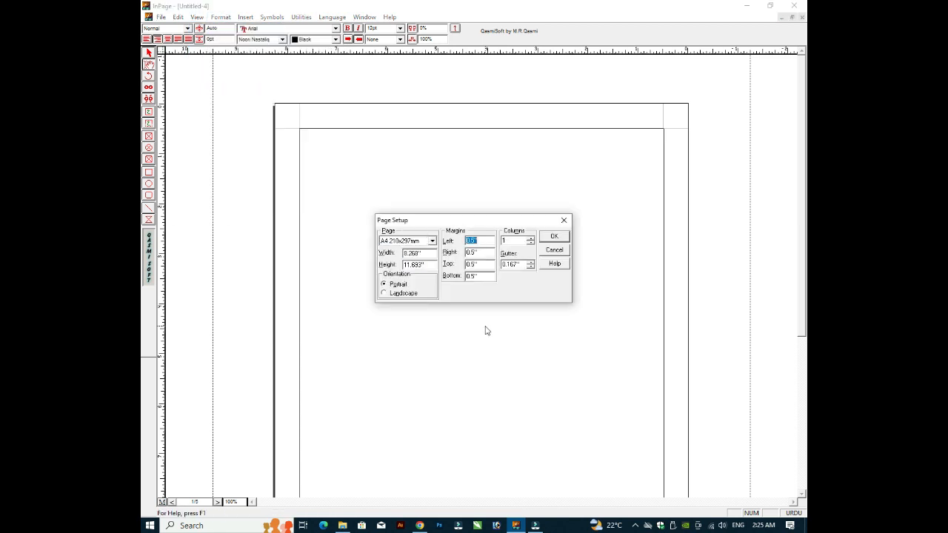
{"action": "type", "text": "1\""}
{"action": "key", "text": "Tab"}
{"action": "type", "text": "1\""}
{"action": "key", "text": "Tab"}
{"action": "type", "text": "1\""}
{"action": "key", "text": "Tab"}
{"action": "type", "text": "1"}
{"action": "key", "text": "Return"}
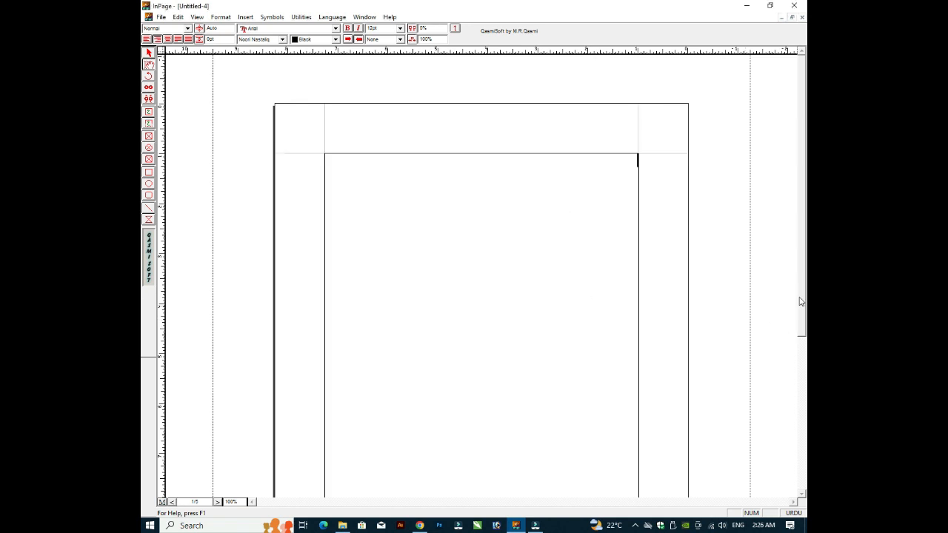
Draw a text box in the bottom margin holding centred صفحہ نمبر
{"action": "scroll", "coordinate": [187, 200], "scroll_direction": "down", "scroll_amount": 4}
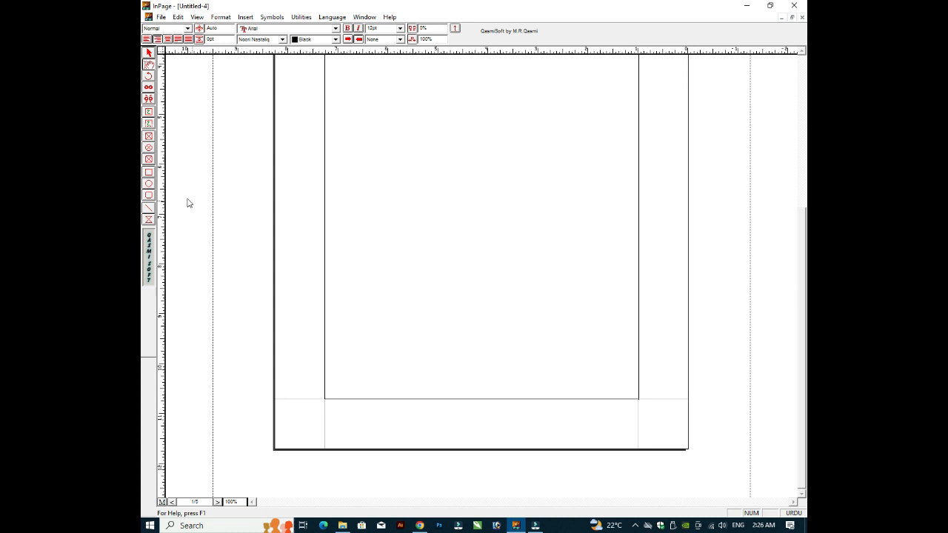
{"action": "left_click", "coordinate": [149, 123]}
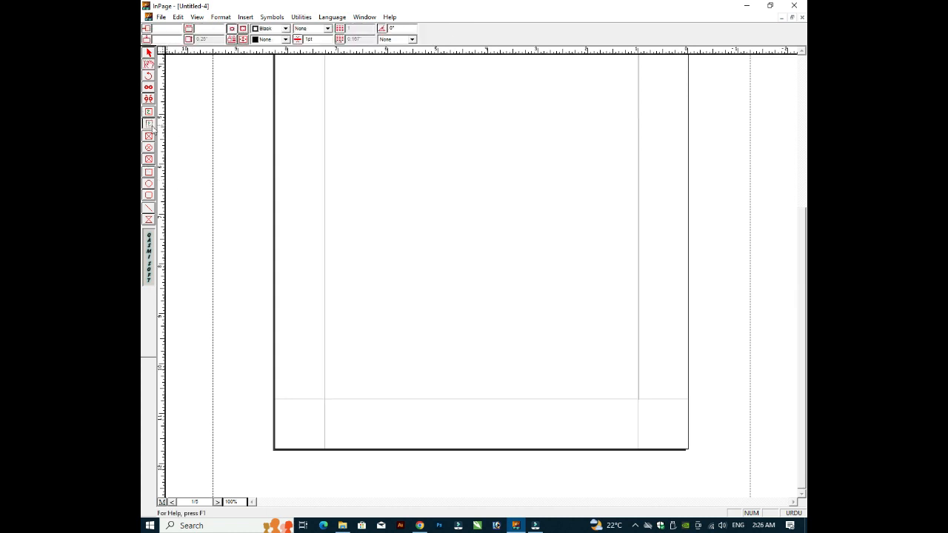
{"action": "left_click", "coordinate": [437, 399]}
{"action": "left_click_drag", "start_coordinate": [522, 408], "coordinate": [523, 413]}
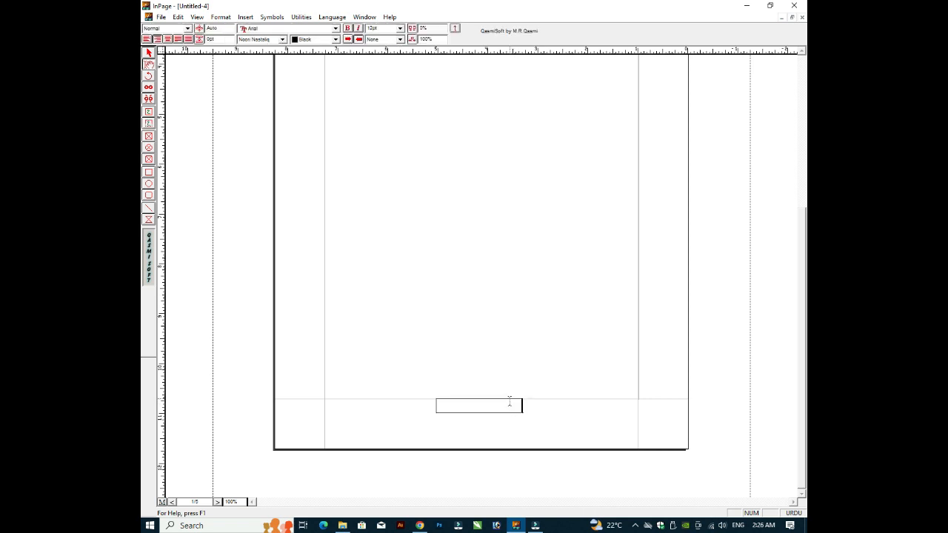
{"action": "type", "text": "صفحہ نمبر"}
{"action": "key", "text": "ctrl+shift+c"}
Zoom to 200%, select the footer box and place the caret in its text
{"action": "key", "text": "ctrl+2"}
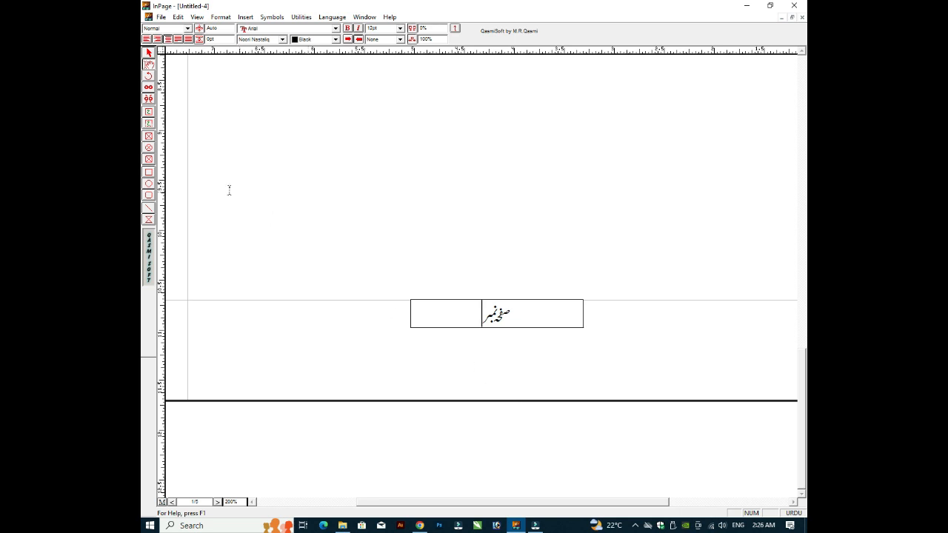
{"action": "left_click", "coordinate": [149, 54]}
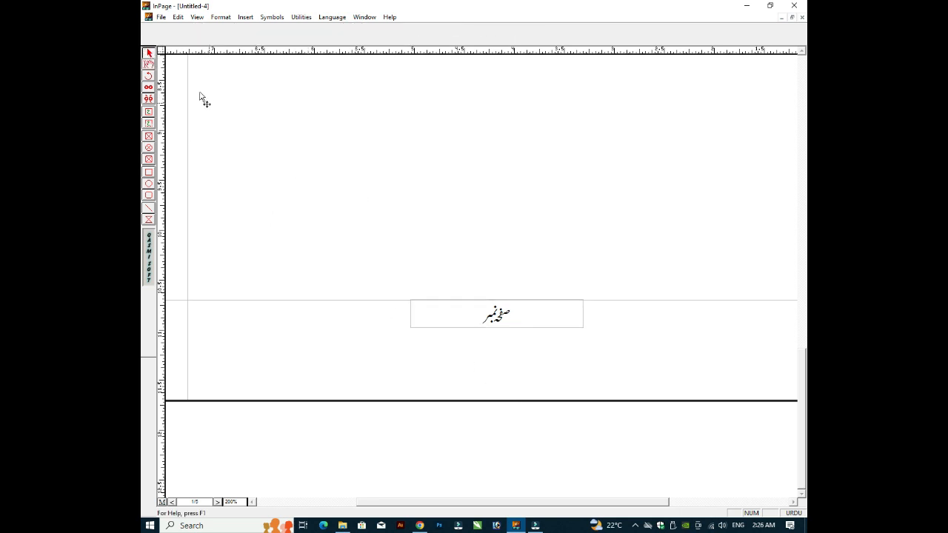
{"action": "left_click", "coordinate": [429, 315]}
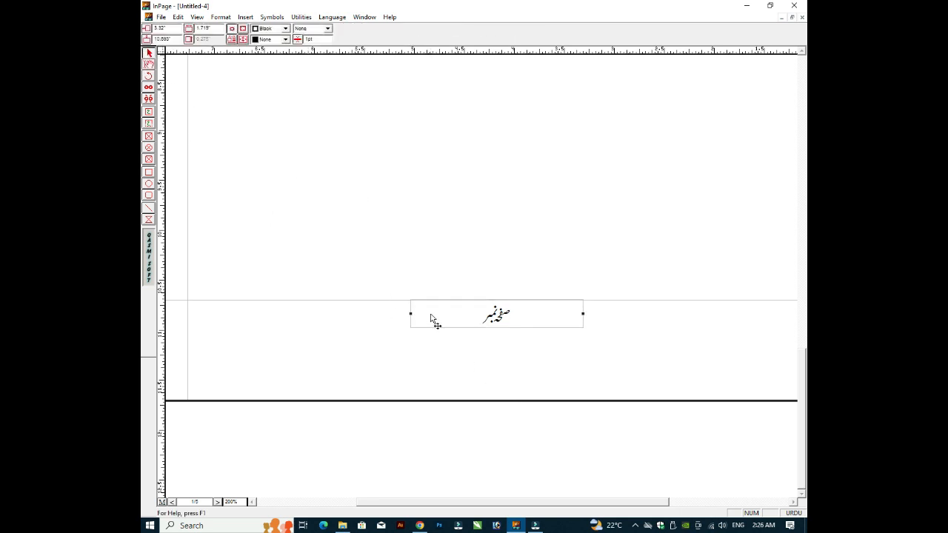
{"action": "left_click", "coordinate": [148, 66]}
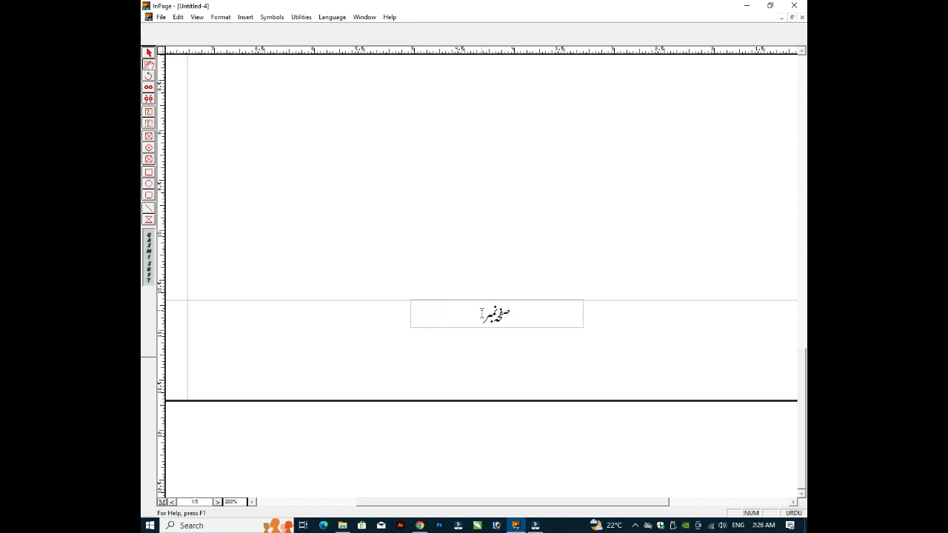
{"action": "left_click", "coordinate": [482, 313]}
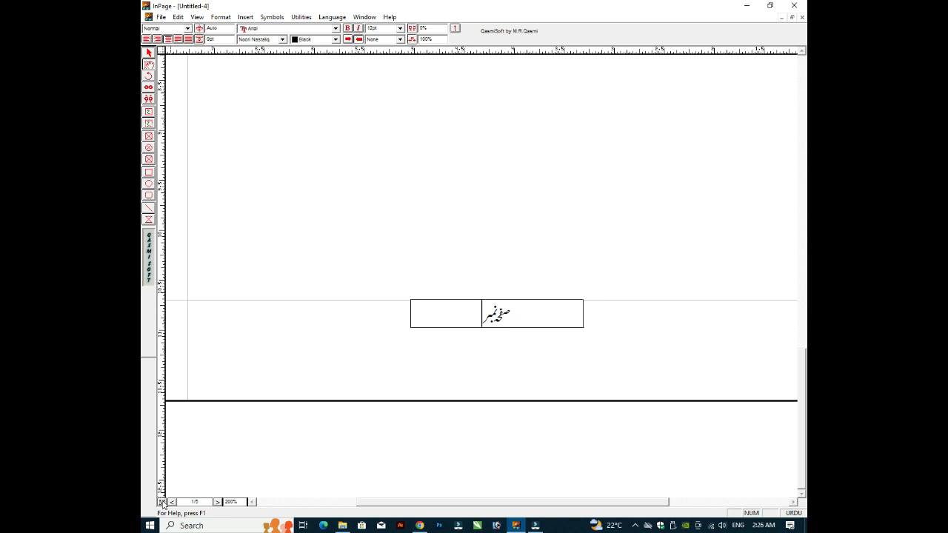
On the master page, draw a bottom-margin text box with centred صفحہ نمبر
{"action": "left_click", "coordinate": [162, 503]}
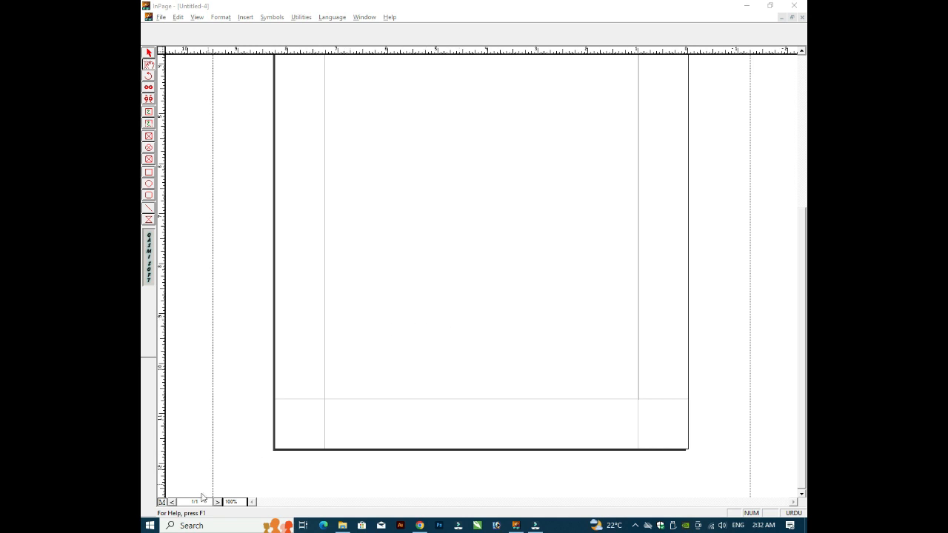
{"action": "left_click", "coordinate": [161, 503]}
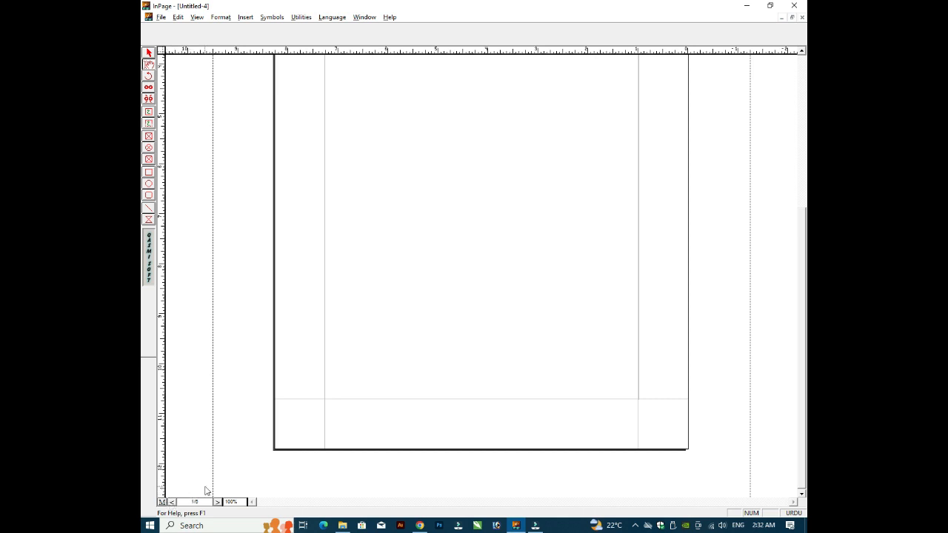
{"action": "left_click", "coordinate": [162, 502]}
{"action": "left_click", "coordinate": [149, 124]}
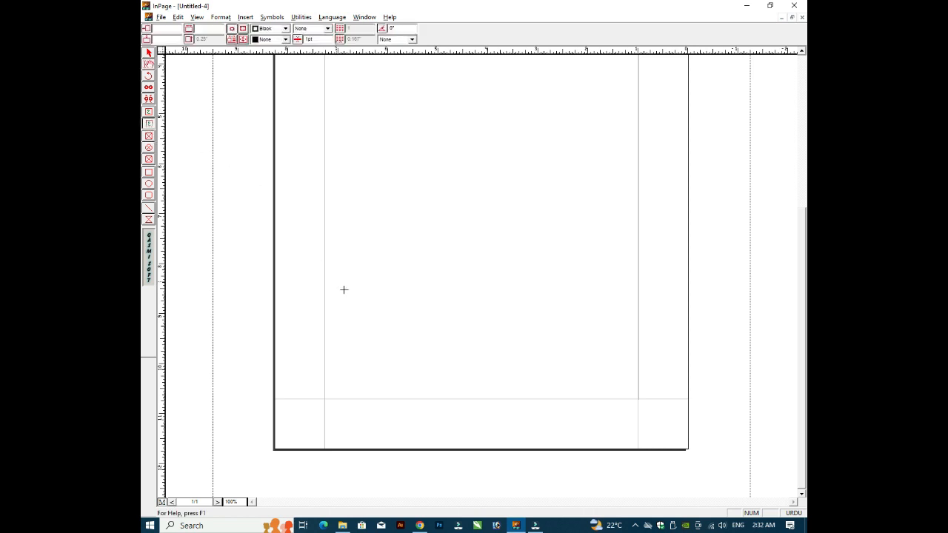
{"action": "left_click", "coordinate": [435, 399]}
{"action": "left_click_drag", "start_coordinate": [513, 405], "coordinate": [518, 413]}
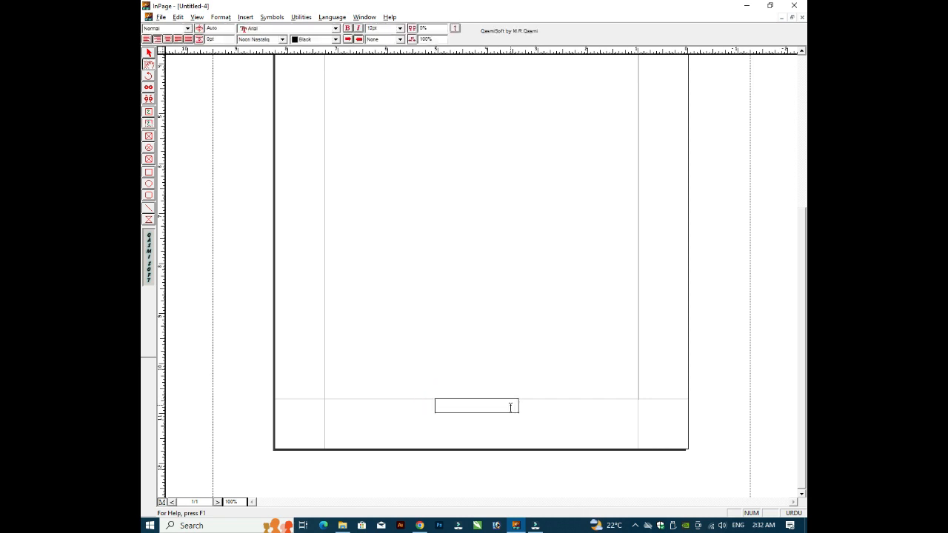
{"action": "type", "text": "صفحہ نم"}
{"action": "type", "text": "بر"}
{"action": "key", "text": "ctrl+shift+c"}
Insert an automatic page number into the footer and leave the master page
{"action": "left_click", "coordinate": [243, 17]}
{"action": "left_click", "coordinate": [267, 40]}
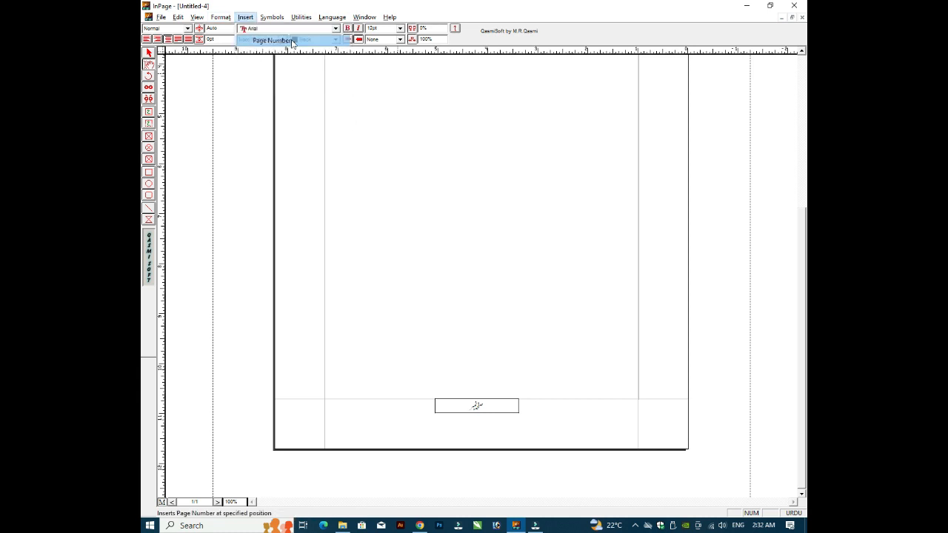
{"action": "left_click", "coordinate": [163, 502]}
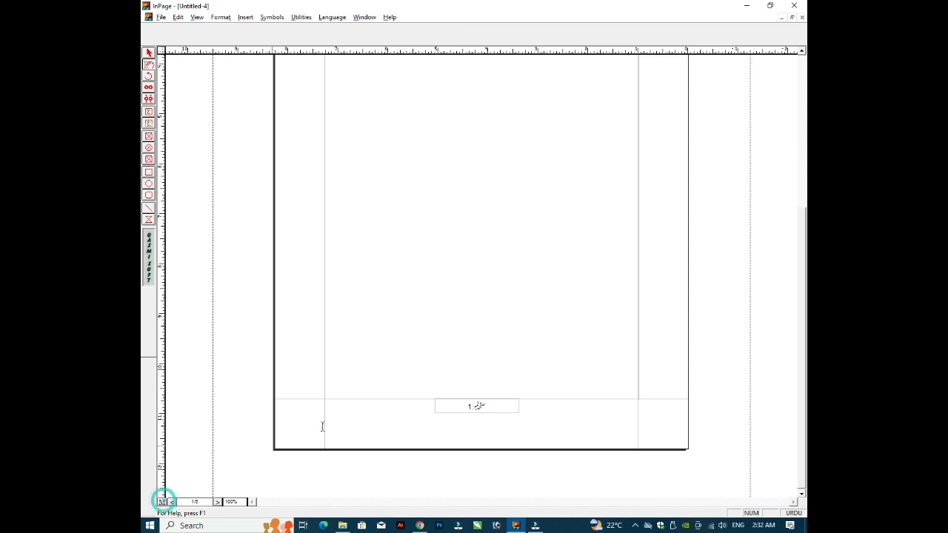
{"action": "left_click", "coordinate": [480, 406]}
Add blank lines in the main text frame until the document has 9 pages
{"action": "left_click", "coordinate": [478, 384]}
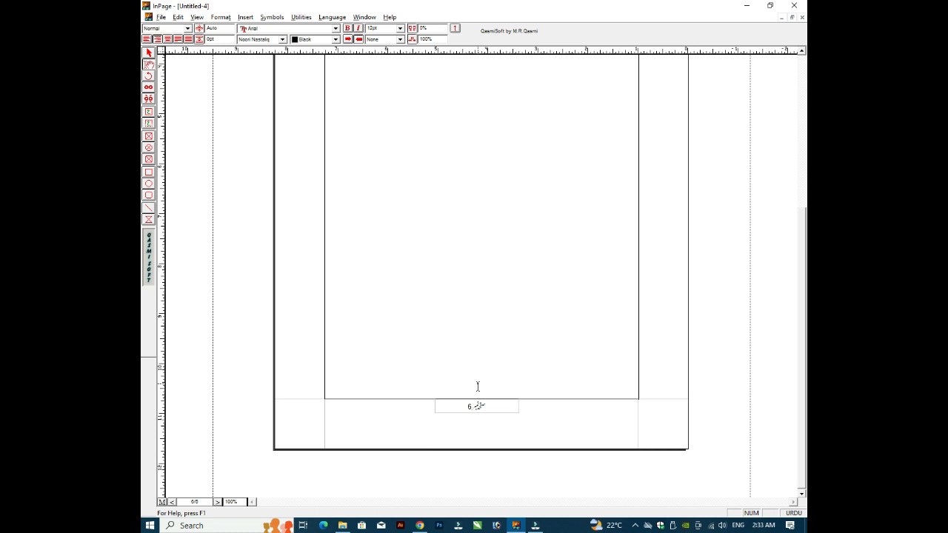
{"action": "left_click", "coordinate": [528, 383]}
{"action": "left_click", "coordinate": [528, 383]}
{"action": "key", "text": "ctrl+Home"}
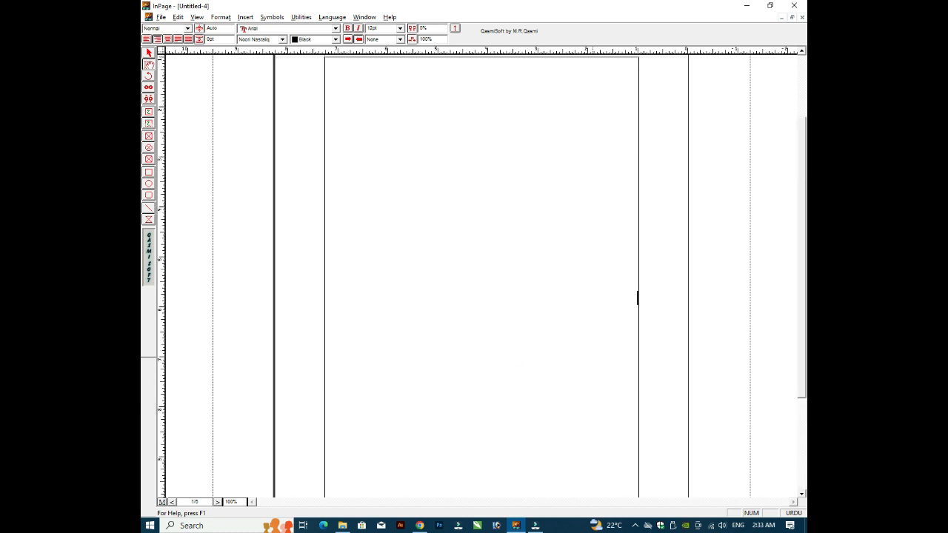
{"action": "key", "text": "Down"}
{"action": "key", "text": "Down"}
{"action": "key", "text": "Down"}
{"action": "key", "text": "Down"}
{"action": "key", "text": "Down"}
{"action": "key", "text": "Down"}
{"action": "key", "text": "Down"}
{"action": "key", "text": "Down"}
{"action": "key", "text": "Down"}
{"action": "key", "text": "Down"}
{"action": "key", "text": "Down"}
{"action": "key", "text": "Down"}
{"action": "key", "text": "Down"}
{"action": "key", "text": "Down"}
{"action": "key", "text": "Down"}
{"action": "key", "text": "Down"}
{"action": "key", "text": "Down"}
{"action": "key", "text": "Down"}
{"action": "key", "text": "Down"}
{"action": "key", "text": "Down"}
{"action": "key", "text": "Down"}
{"action": "key", "text": "Down"}
{"action": "key", "text": "Down"}
{"action": "key", "text": "Down"}
{"action": "key", "text": "Down"}
{"action": "key", "text": "Down"}
{"action": "key", "text": "Down"}
{"action": "key", "text": "Down"}
{"action": "key", "text": "Down"}
{"action": "key", "text": "Down"}
{"action": "key", "text": "Down"}
{"action": "key", "text": "Down"}
{"action": "key", "text": "Down"}
{"action": "key", "text": "Down"}
{"action": "key", "text": "Down"}
{"action": "key", "text": "Down"}
{"action": "key", "text": "Down"}
{"action": "key", "text": "Down"}
{"action": "key", "text": "Down"}
{"action": "key", "text": "Down"}
{"action": "key", "text": "Down"}
{"action": "key", "text": "Down"}
{"action": "key", "text": "Down"}
{"action": "key", "text": "Down"}
{"action": "key", "text": "Down"}
{"action": "key", "text": "Down"}
{"action": "key", "text": "Down"}
{"action": "key", "text": "Down"}
{"action": "key", "text": "Down"}
{"action": "key", "text": "Down"}
{"action": "key", "text": "Down"}
{"action": "key", "text": "Down"}
{"action": "key", "text": "Down"}
{"action": "key", "text": "Down"}
{"action": "key", "text": "Down"}
{"action": "key", "text": "Down"}
{"action": "key", "text": "Down"}
{"action": "key", "text": "Down"}
{"action": "key", "text": "Down"}
{"action": "key", "text": "Down"}
{"action": "key", "text": "Down"}
{"action": "key", "text": "Down"}
{"action": "key", "text": "Down"}
{"action": "key", "text": "Down"}
{"action": "key", "text": "Down"}
{"action": "key", "text": "Down"}
{"action": "key", "text": "Down"}
{"action": "key", "text": "Down"}
{"action": "key", "text": "Down"}
{"action": "key", "text": "Down"}
{"action": "key", "text": "Down"}
{"action": "key", "text": "Down"}
{"action": "key", "text": "Down"}
{"action": "key", "text": "Down"}
{"action": "key", "text": "Down"}
{"action": "scroll", "coordinate": [498, 503], "scroll_direction": "down", "scroll_amount": 3}
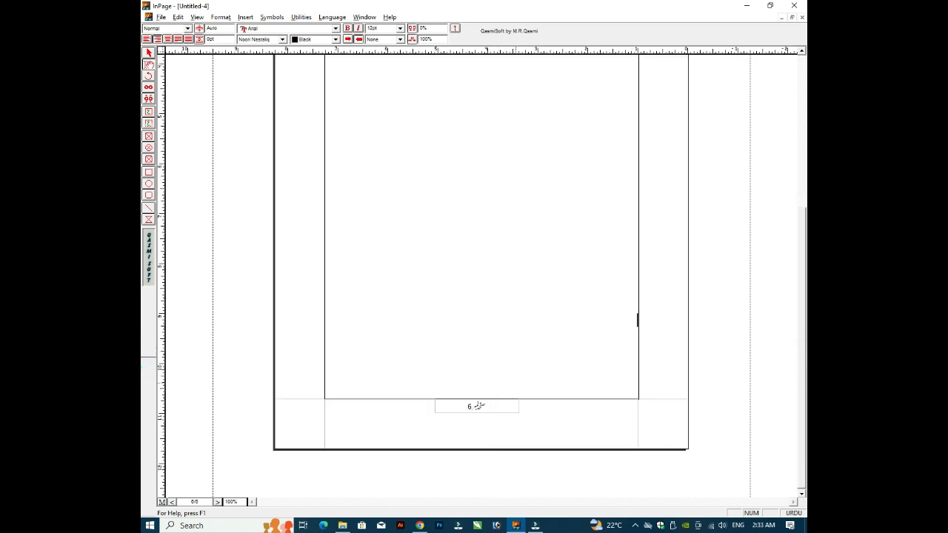
{"action": "key", "text": "Return"}
{"action": "key", "text": "Return"}
{"action": "key", "text": "Return"}
{"action": "key", "text": "Return"}
{"action": "key", "text": "Return"}
{"action": "key", "text": "Return"}
{"action": "key", "text": "Return"}
{"action": "key", "text": "Return"}
{"action": "key", "text": "Return"}
{"action": "key", "text": "Return"}
{"action": "key", "text": "Return"}
{"action": "key", "text": "Return"}
{"action": "key", "text": "Return"}
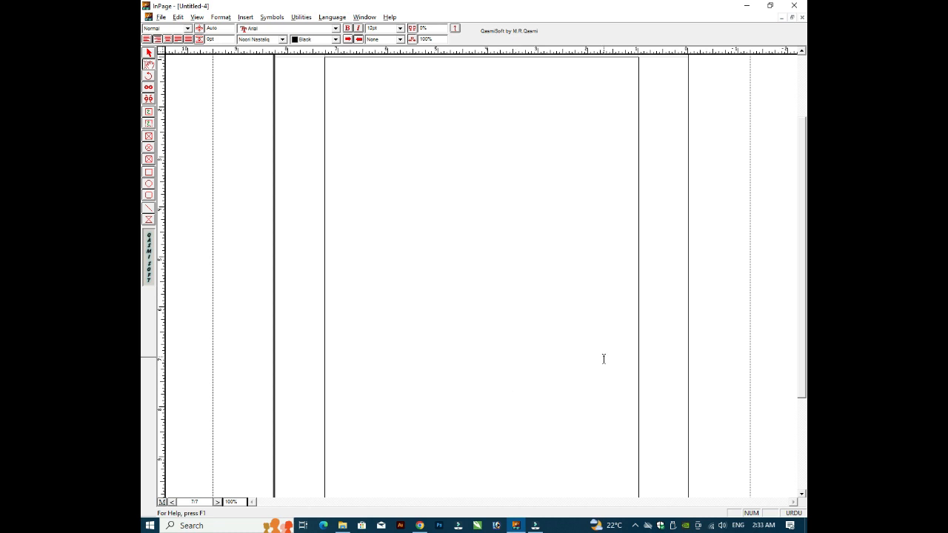
{"action": "left_click_drag", "start_coordinate": [802, 317], "coordinate": [806, 445]}
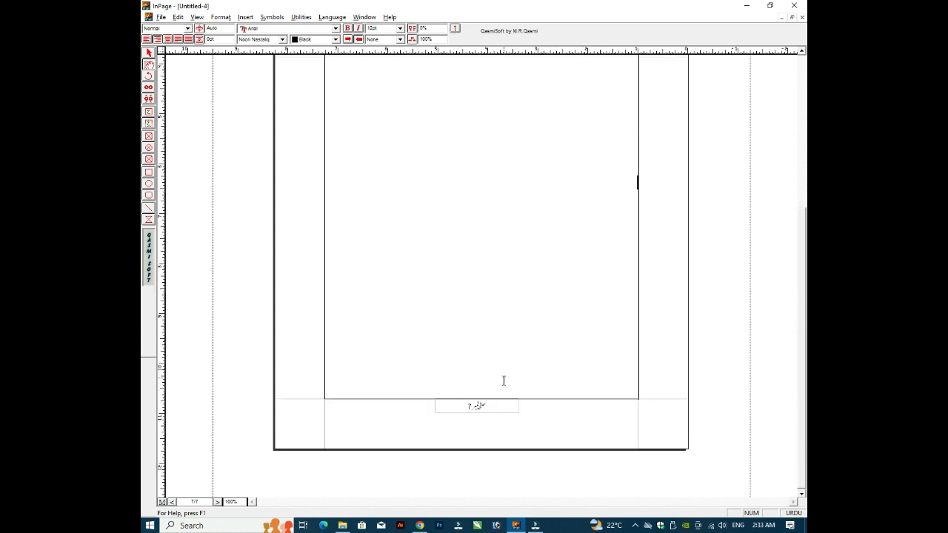
{"action": "key", "text": "Return"}
{"action": "key", "text": "Return"}
{"action": "key", "text": "Return"}
{"action": "key", "text": "Return"}
{"action": "key", "text": "Return"}
{"action": "key", "text": "Return"}
{"action": "key", "text": "Return"}
{"action": "key", "text": "Return"}
{"action": "key", "text": "Return"}
{"action": "key", "text": "Return"}
{"action": "key", "text": "Return"}
{"action": "key", "text": "Return"}
{"action": "key", "text": "Return"}
{"action": "key", "text": "Return"}
{"action": "key", "text": "Return"}
{"action": "key", "text": "Return"}
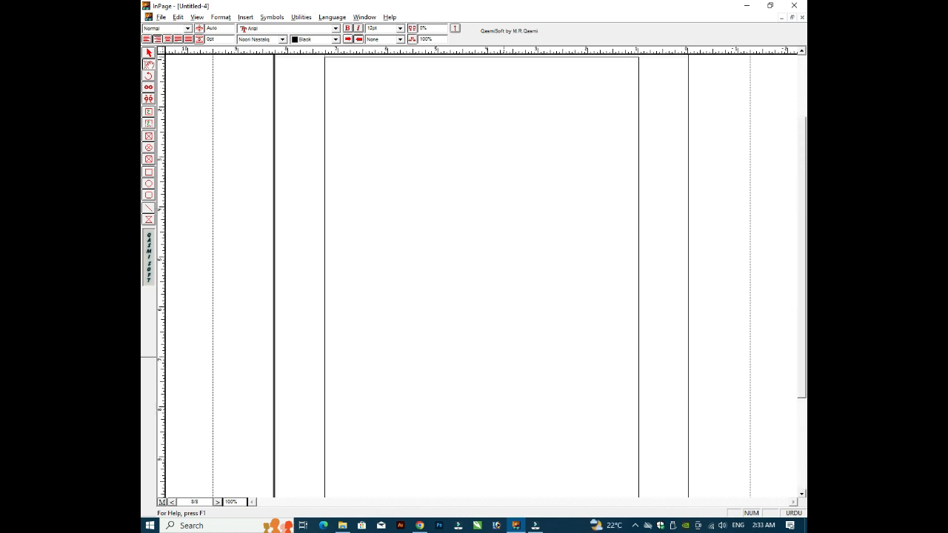
{"action": "key", "text": "Return"}
Move back up and check that page 4's footer shows page number 4
{"action": "key", "text": "Up"}
{"action": "key", "text": "Up"}
{"action": "key", "text": "Up"}
{"action": "key", "text": "Up"}
{"action": "key", "text": "Up"}
{"action": "key", "text": "Up"}
{"action": "key", "text": "Up"}
{"action": "key", "text": "Up"}
{"action": "key", "text": "Up"}
{"action": "key", "text": "Up"}
{"action": "key", "text": "Up"}
{"action": "key", "text": "Up"}
{"action": "key", "text": "Up"}
{"action": "key", "text": "Up"}
{"action": "key", "text": "Up"}
{"action": "key", "text": "Up"}
{"action": "key", "text": "Up"}
{"action": "key", "text": "Up"}
{"action": "key", "text": "Up"}
{"action": "key", "text": "Up"}
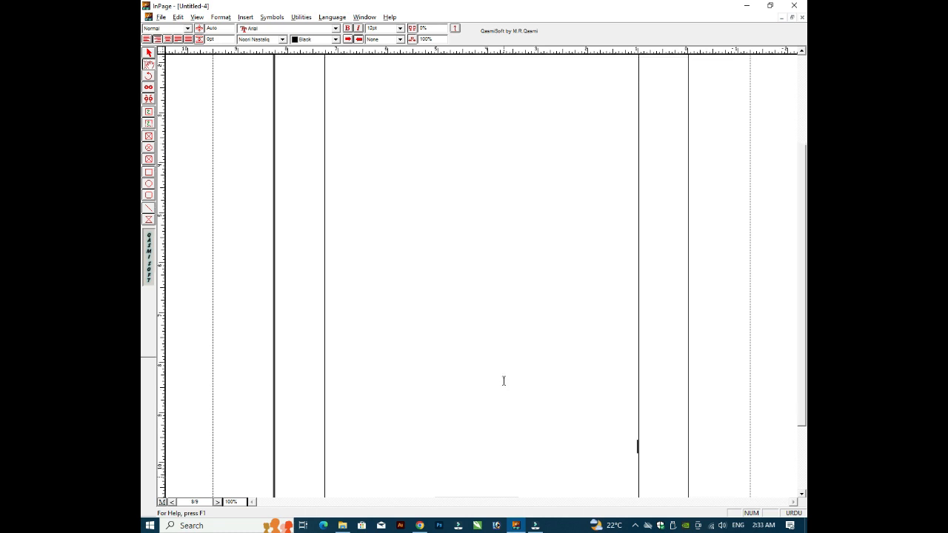
{"action": "key", "text": "Up"}
{"action": "key", "text": "Up"}
{"action": "key", "text": "Up"}
{"action": "key", "text": "Up"}
{"action": "key", "text": "Up"}
{"action": "key", "text": "Up"}
{"action": "key", "text": "Up"}
{"action": "key", "text": "Up"}
{"action": "key", "text": "Up"}
{"action": "key", "text": "Up"}
{"action": "key", "text": "Up"}
{"action": "key", "text": "Up"}
{"action": "key", "text": "Up"}
{"action": "key", "text": "Up"}
{"action": "key", "text": "Up"}
{"action": "key", "text": "Up"}
{"action": "key", "text": "Up"}
{"action": "key", "text": "Up"}
{"action": "key", "text": "Up"}
{"action": "key", "text": "Up"}
{"action": "key", "text": "Up"}
{"action": "key", "text": "Up"}
{"action": "key", "text": "Up"}
{"action": "key", "text": "Up"}
{"action": "key", "text": "Up"}
{"action": "key", "text": "Up"}
{"action": "key", "text": "Up"}
{"action": "key", "text": "Up"}
{"action": "key", "text": "Up"}
{"action": "key", "text": "Up"}
{"action": "key", "text": "Up"}
{"action": "key", "text": "Up"}
{"action": "key", "text": "Up"}
{"action": "left_click_drag", "start_coordinate": [803, 408], "coordinate": [805, 460]}
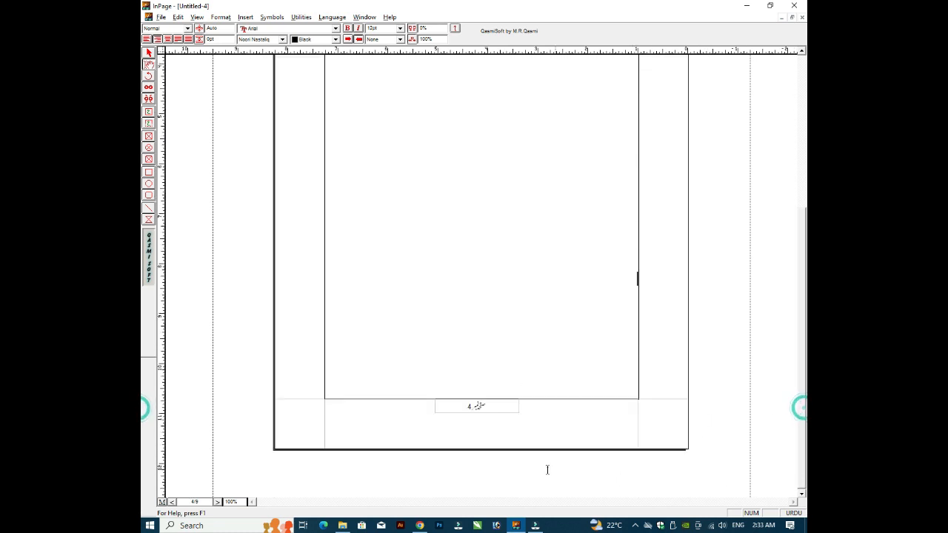
{"action": "left_click", "coordinate": [474, 404]}
Review the Document Preferences page-number styles (1 2 3, i ii iii, I II III, Urdu Number), leaving 1 2 3 unchanged
{"action": "key", "text": "ctrl+y"}
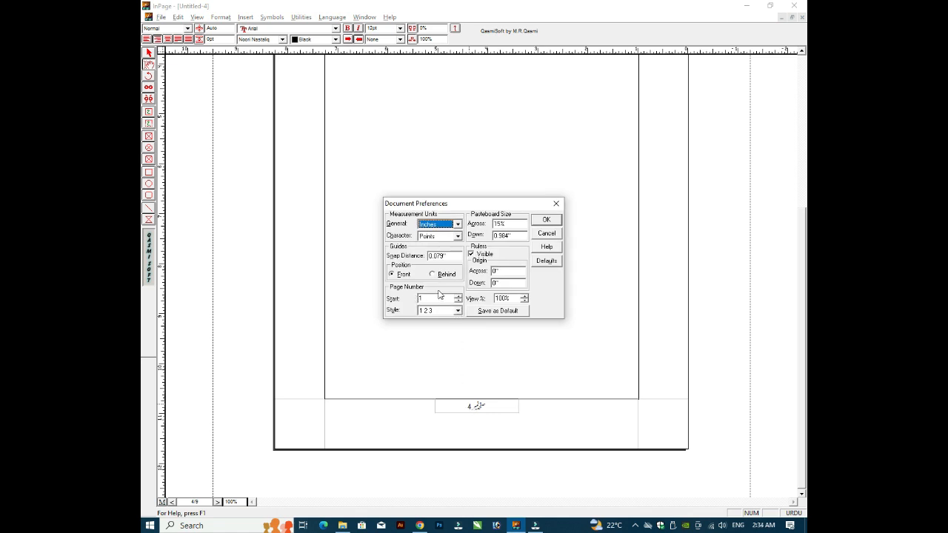
{"action": "left_click", "coordinate": [458, 310]}
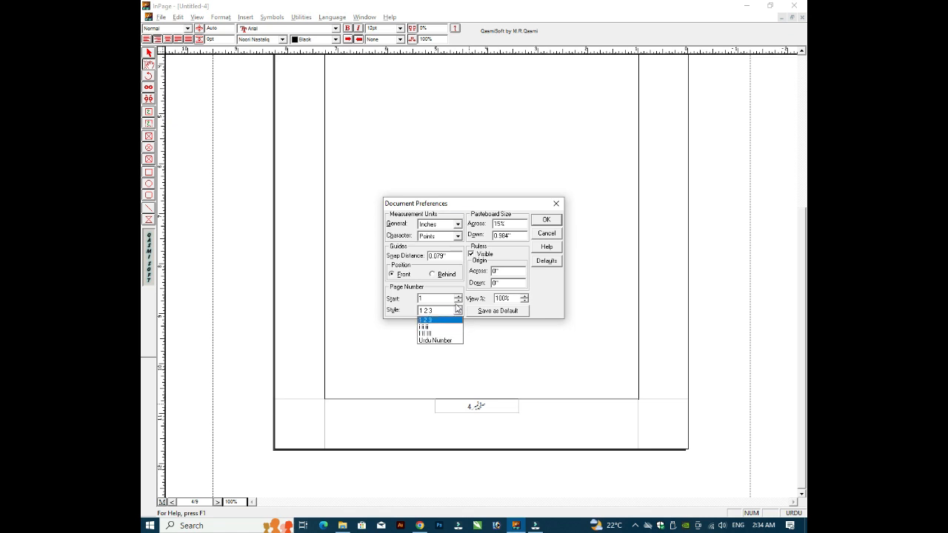
{"action": "left_click", "coordinate": [547, 239]}
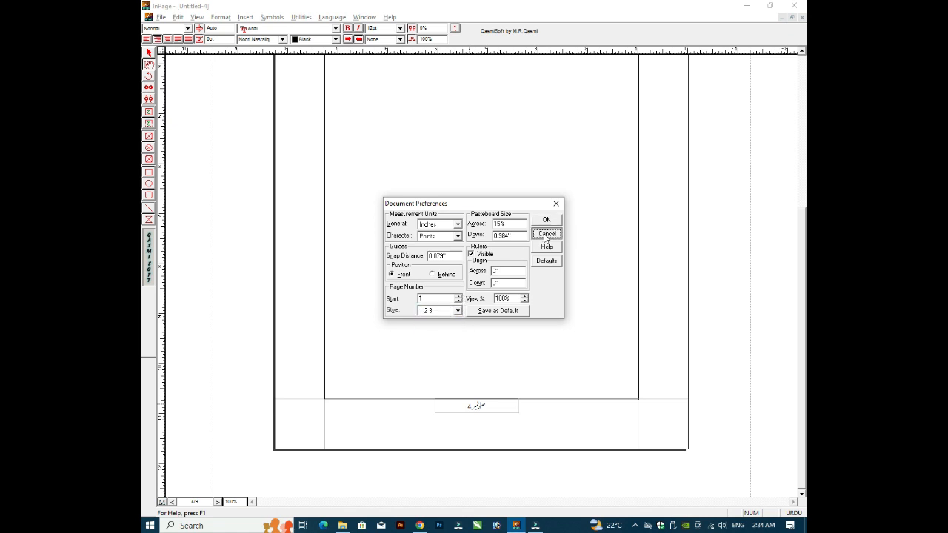
{"action": "left_click", "coordinate": [545, 220]}
Place the caret inside page 4's text frame
{"action": "left_click", "coordinate": [431, 182]}
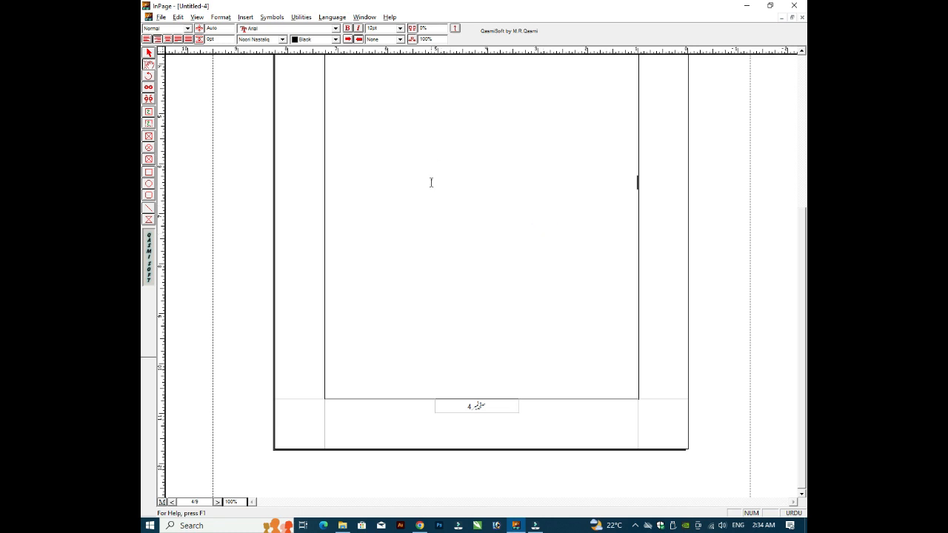
{"action": "left_click", "coordinate": [431, 181]}
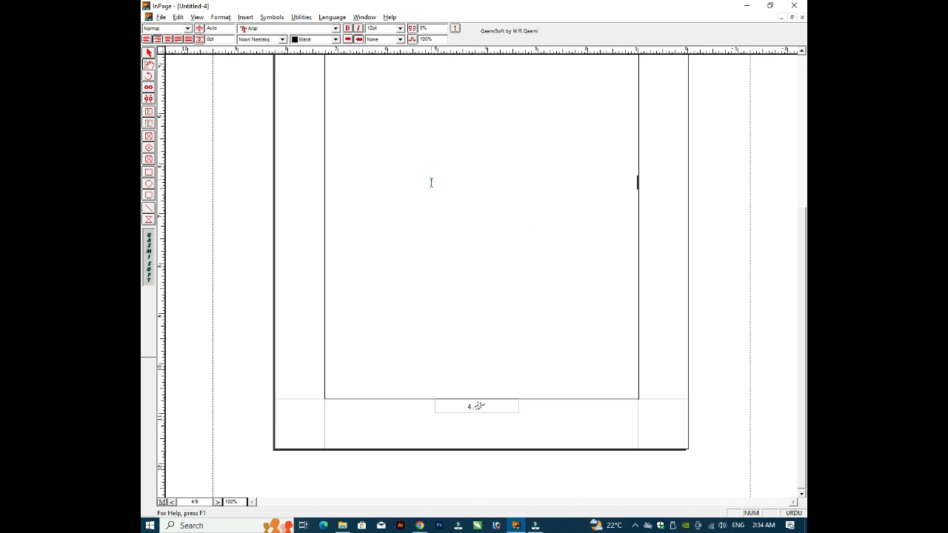